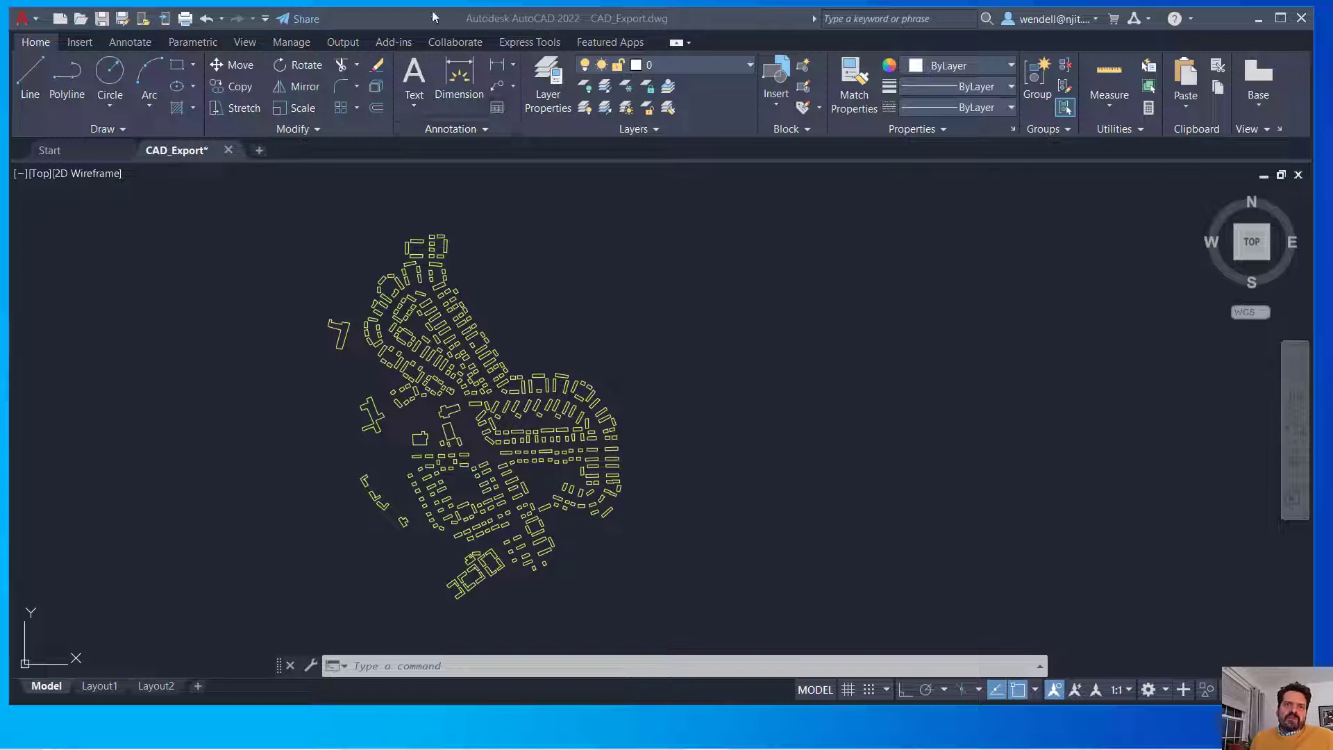
Zoom in on the CAD_Export footprint outlines in AutoCAD.
scroll(395, 462, "up", 4)
scroll(403, 460, "up", 2)
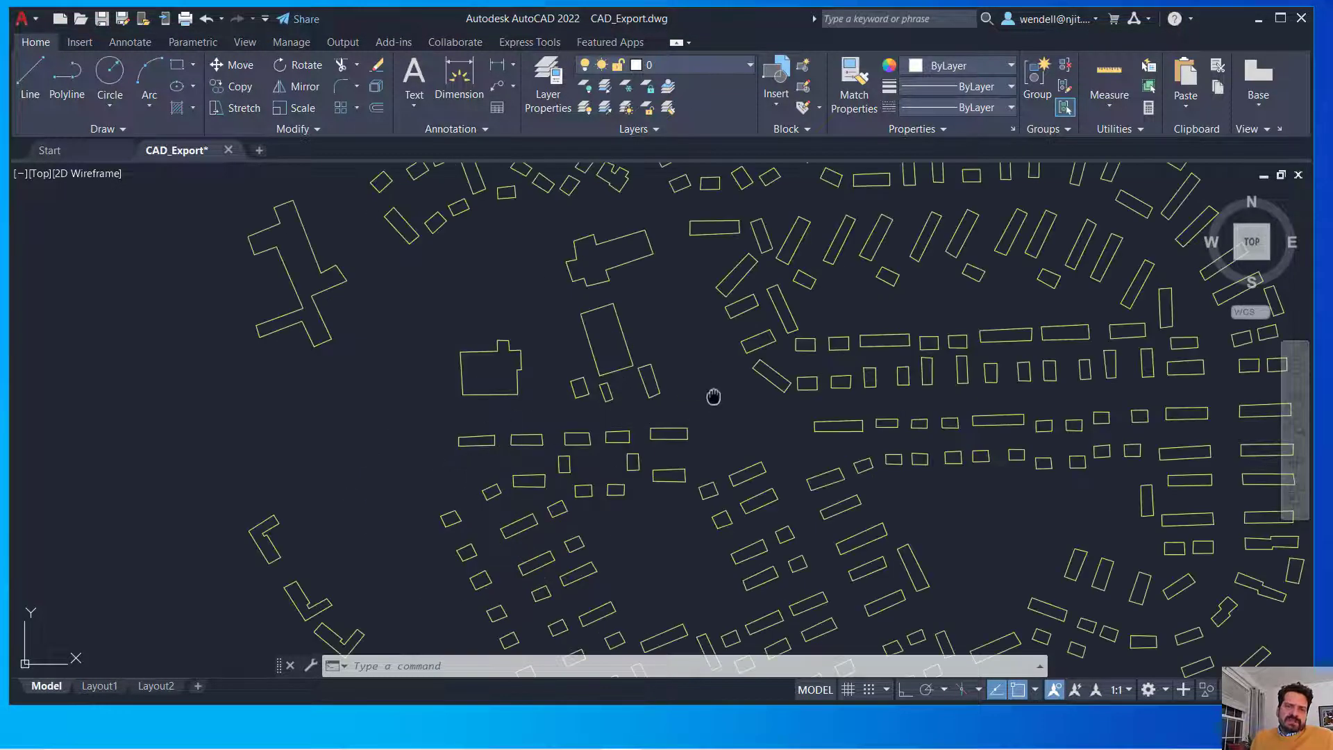
scroll(619, 447, "up", 3)
scroll(616, 455, "down", 2)
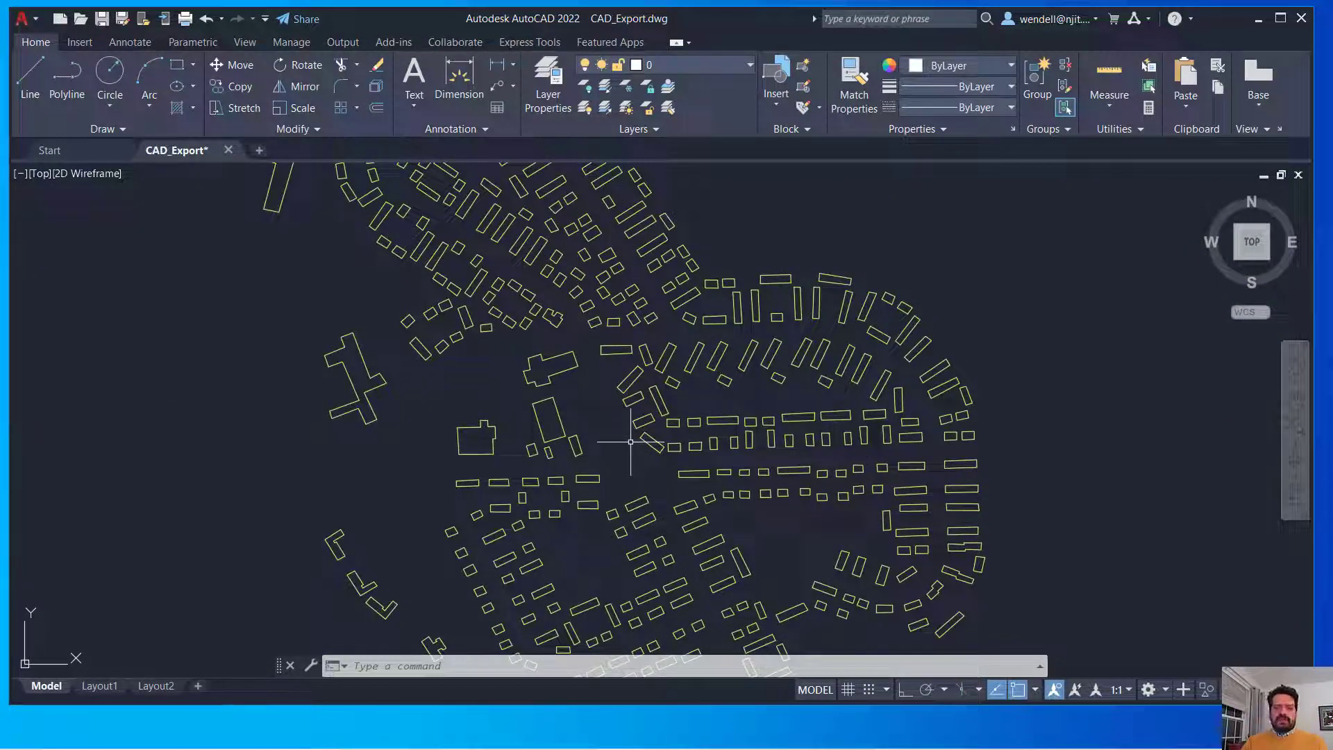
type("unit")
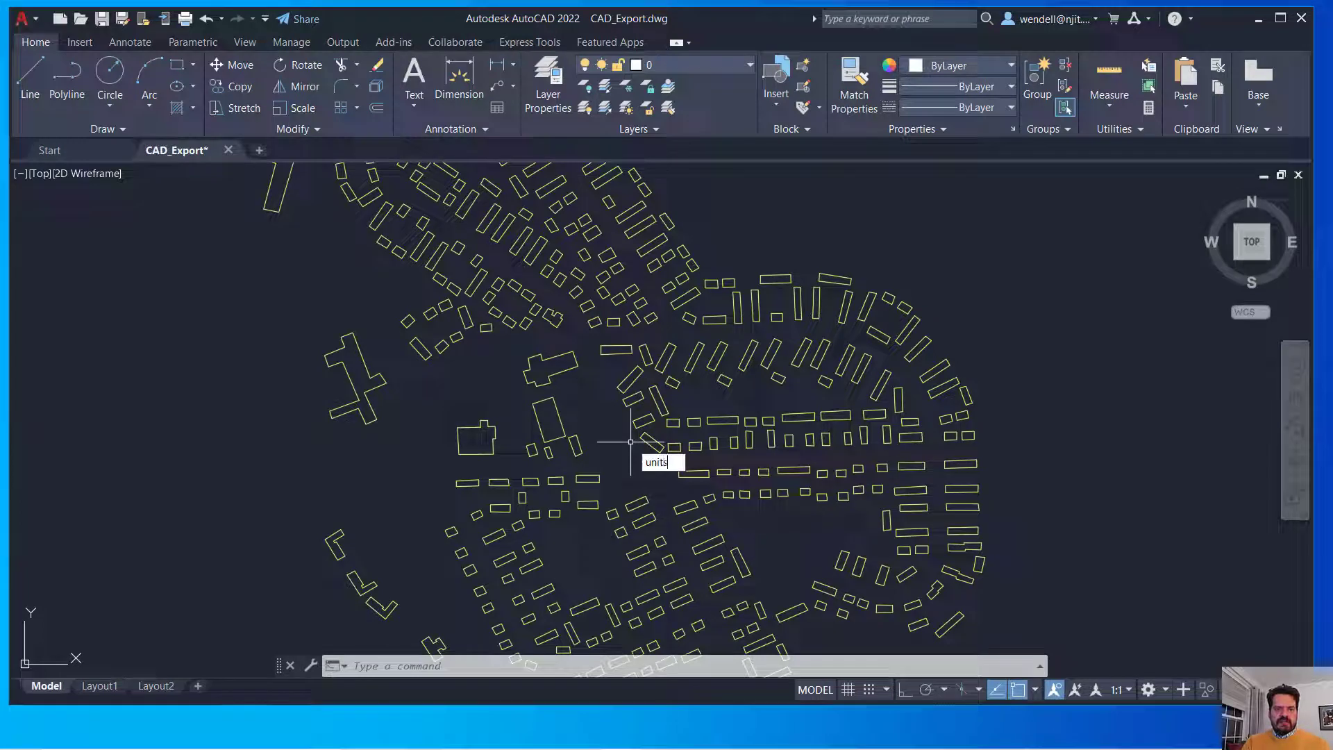
type("s")
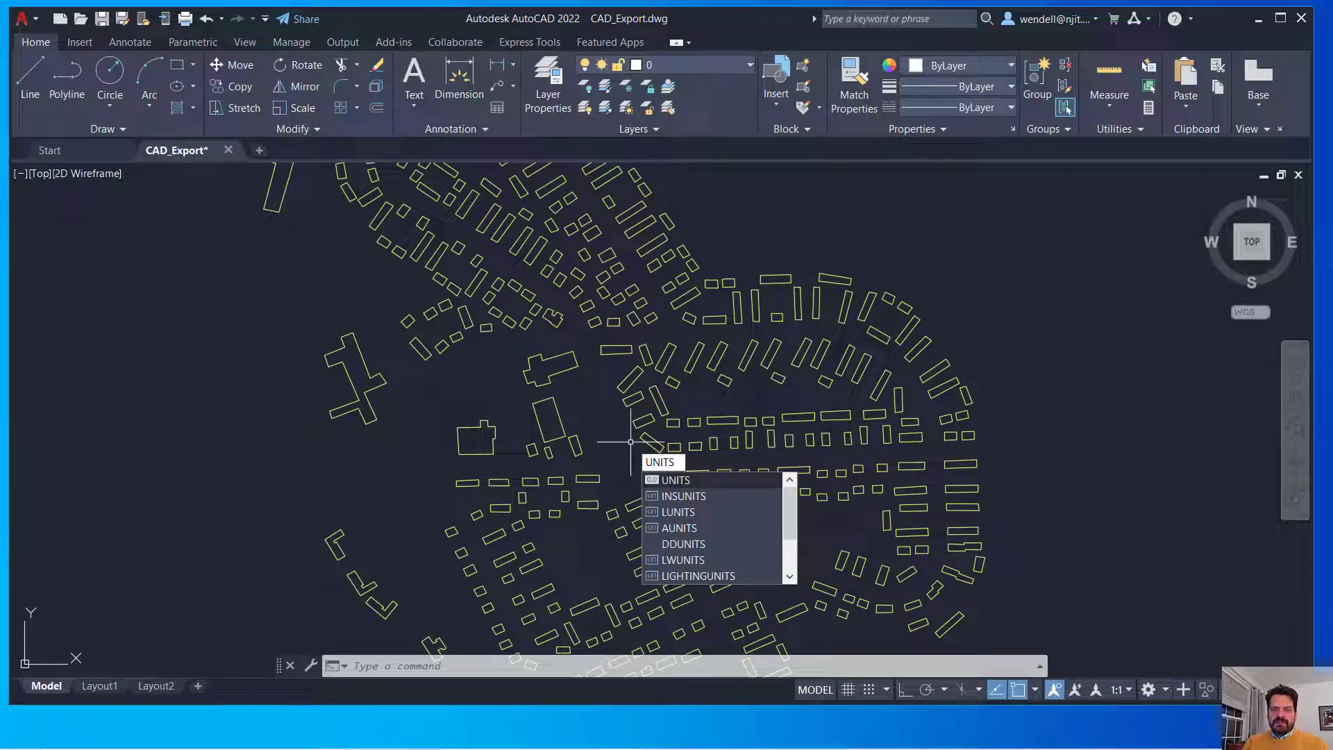
key("Return")
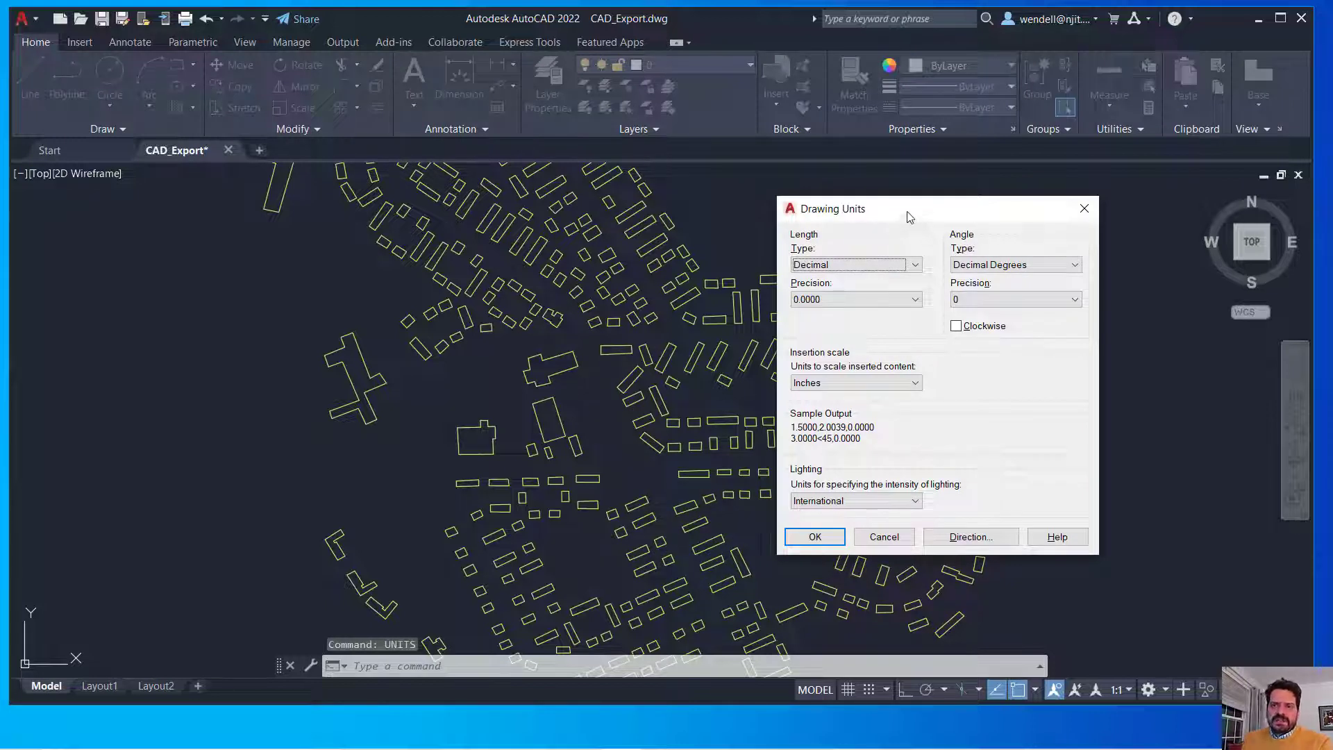
left_click_drag(902, 216, 727, 205)
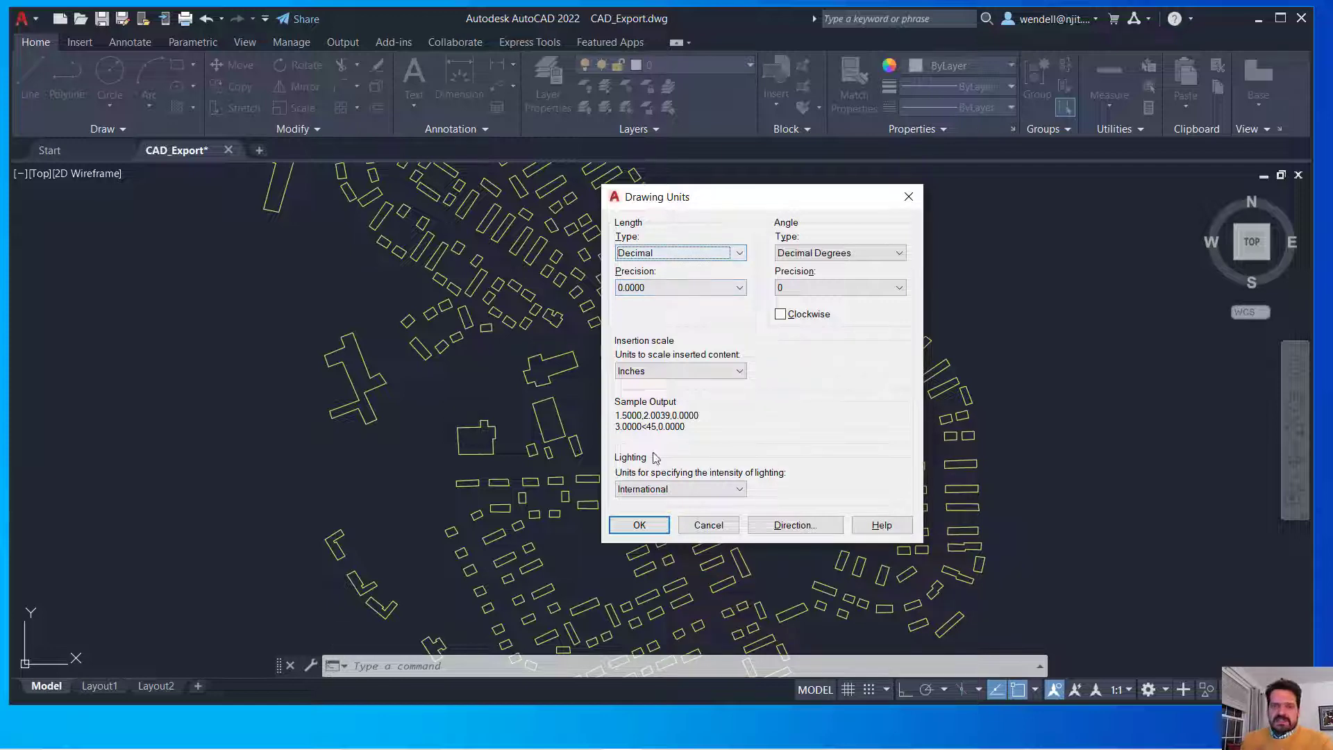
left_click(909, 196)
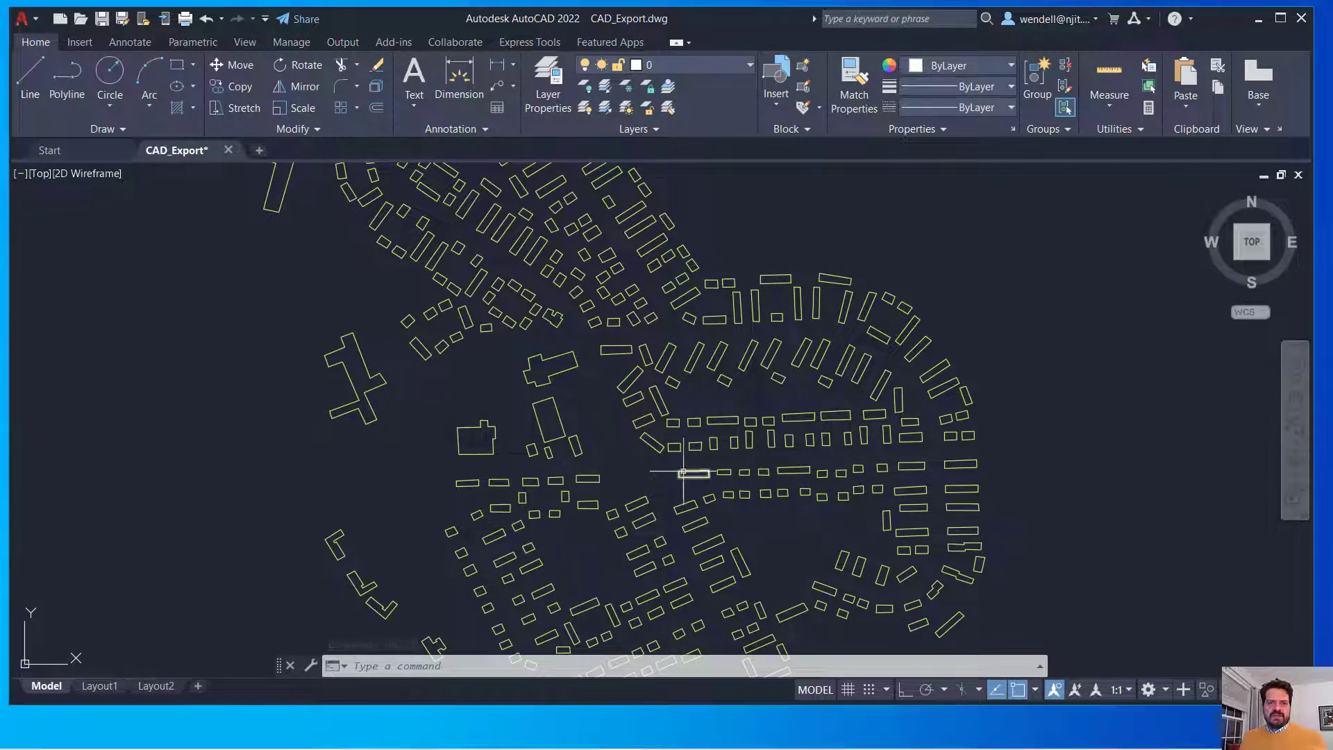
Measure the footprint rectangle's top edge with DIST, getting a width of 19.4852.
scroll(721, 446, "up", 3)
scroll(721, 446, "up", 5)
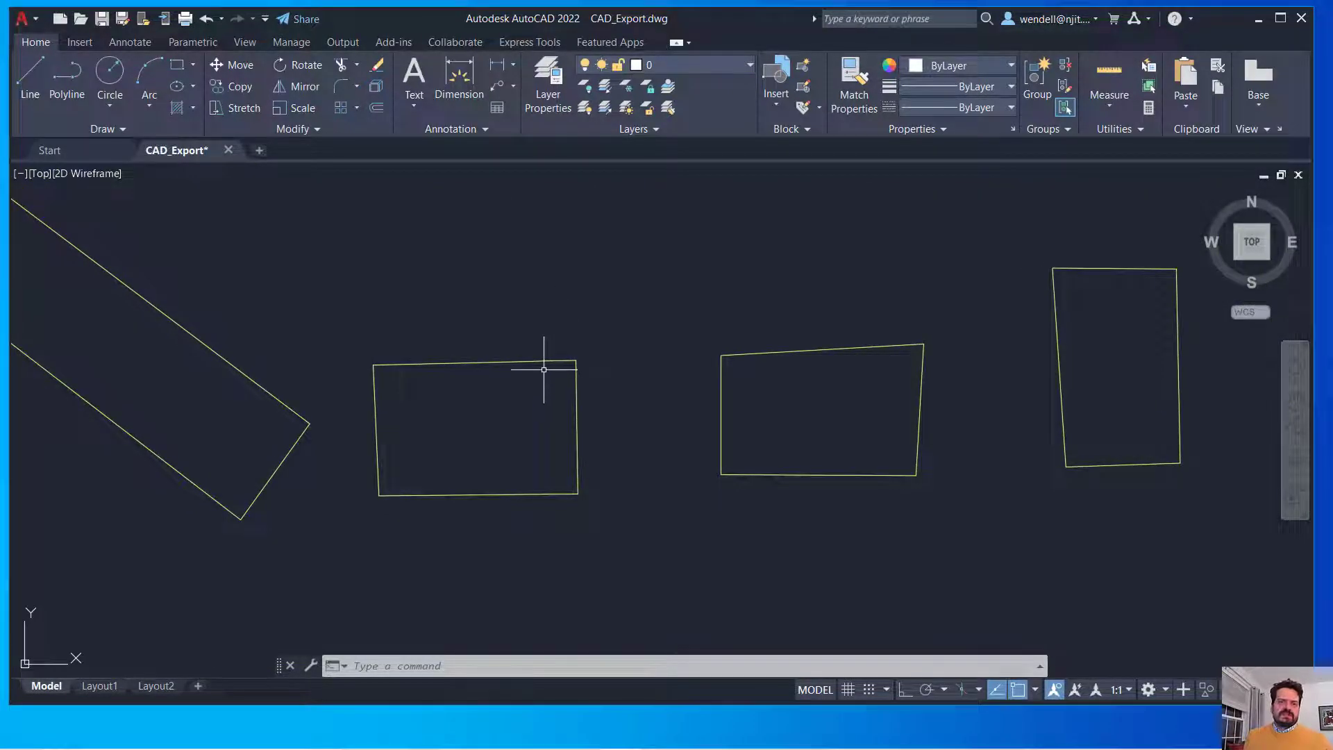
left_click(579, 383)
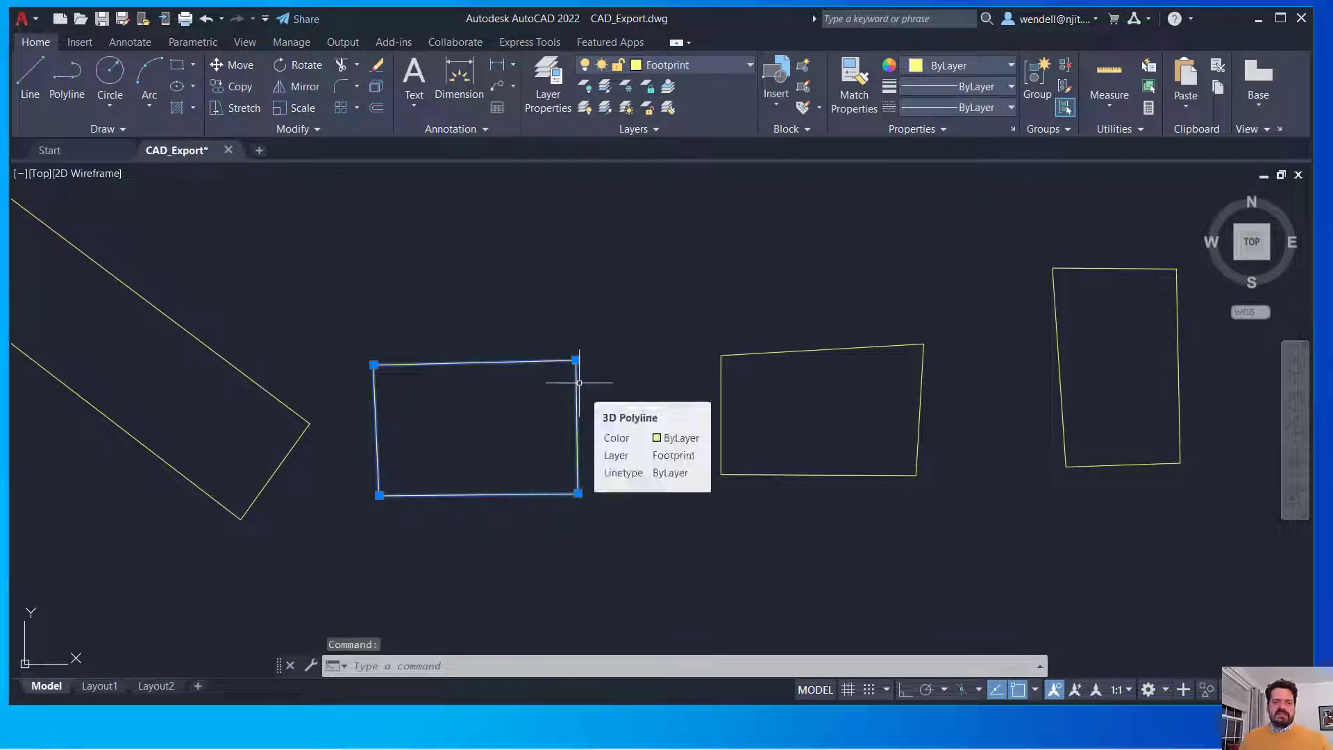
type("dista")
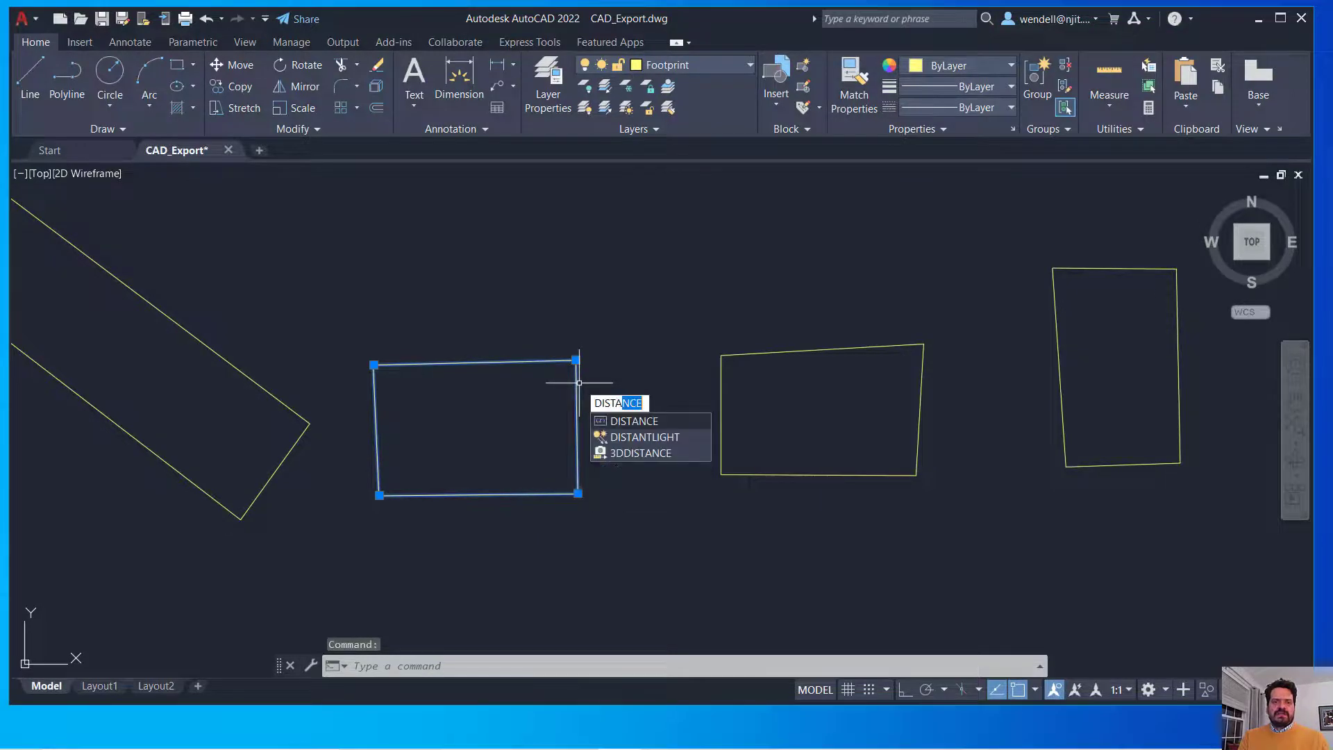
key("BackSpace")
key("BackSpace")
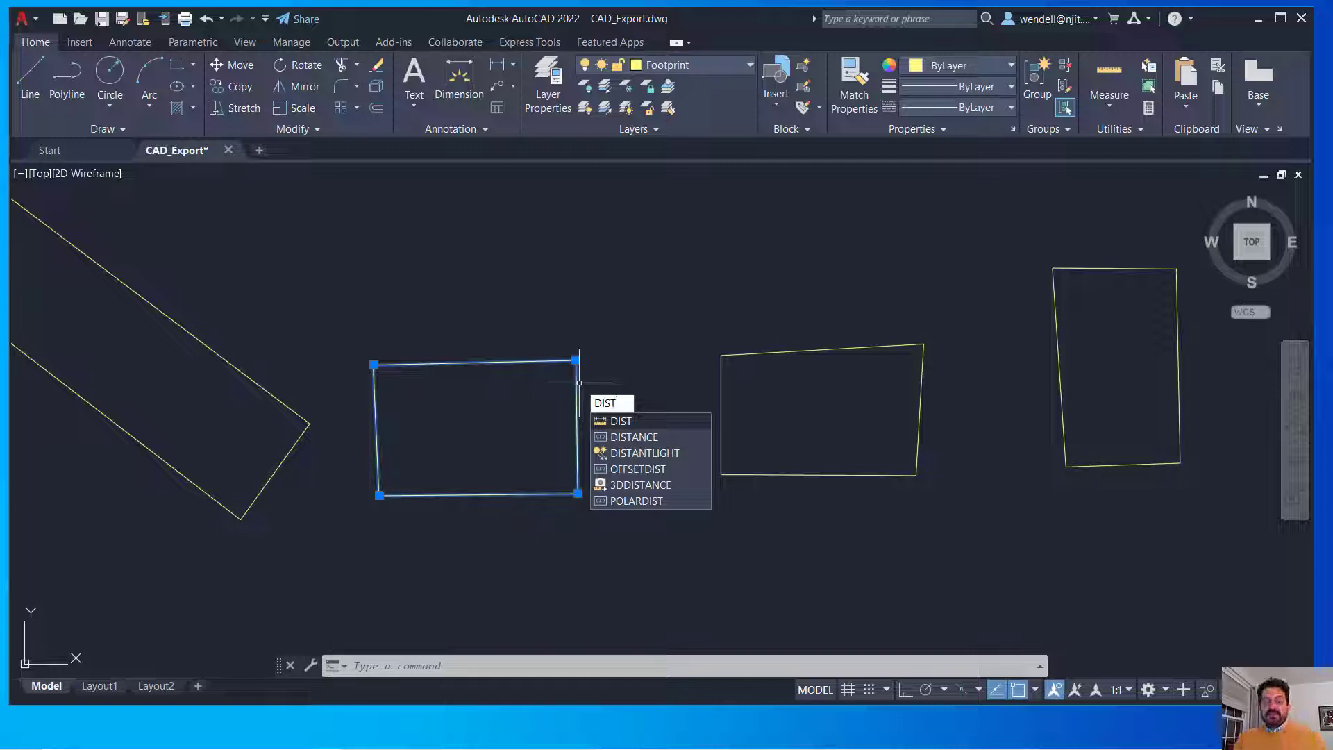
key("Return")
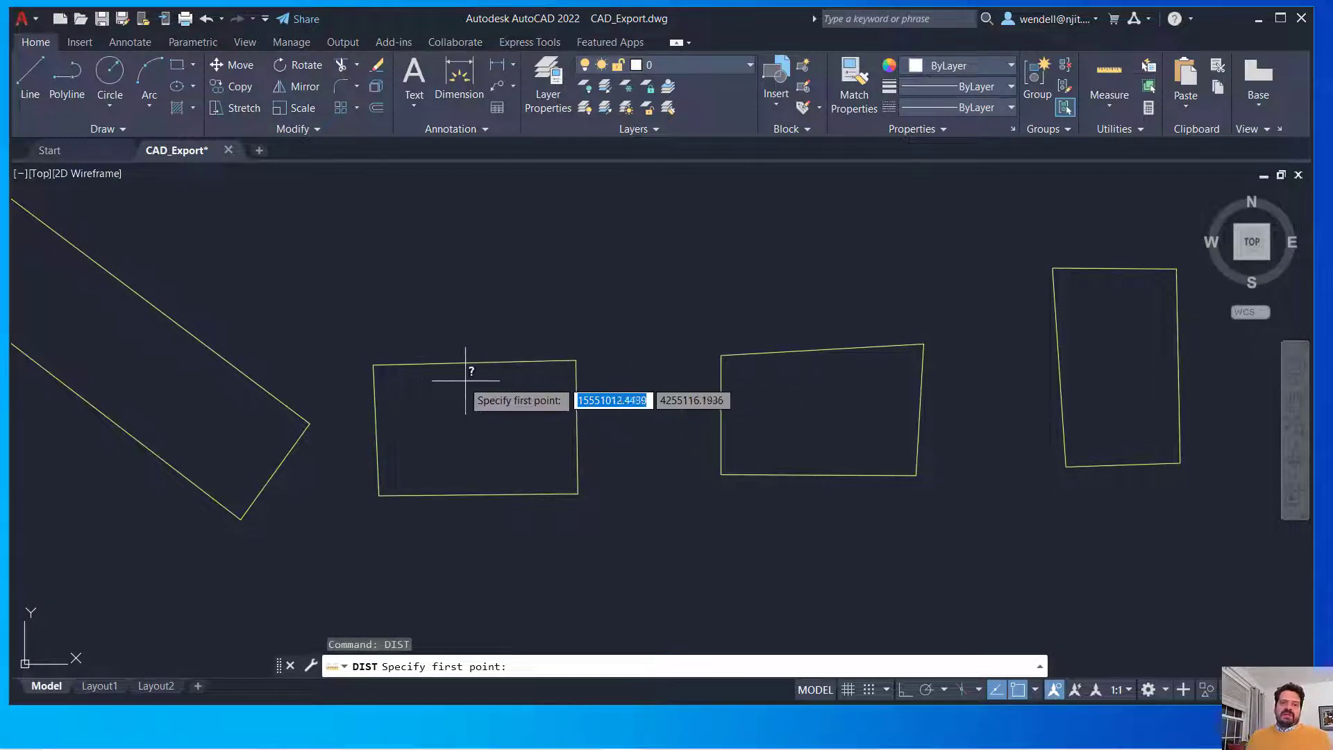
left_click(410, 364)
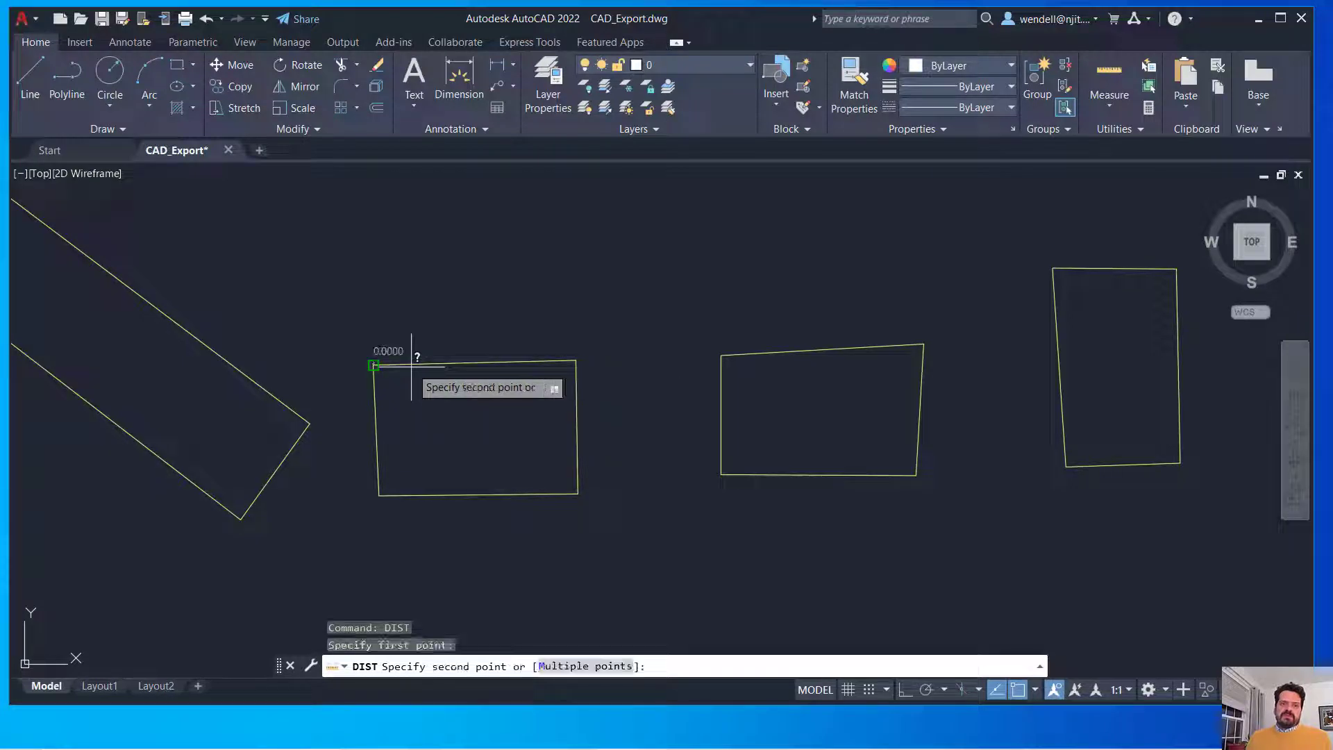
left_click(557, 357)
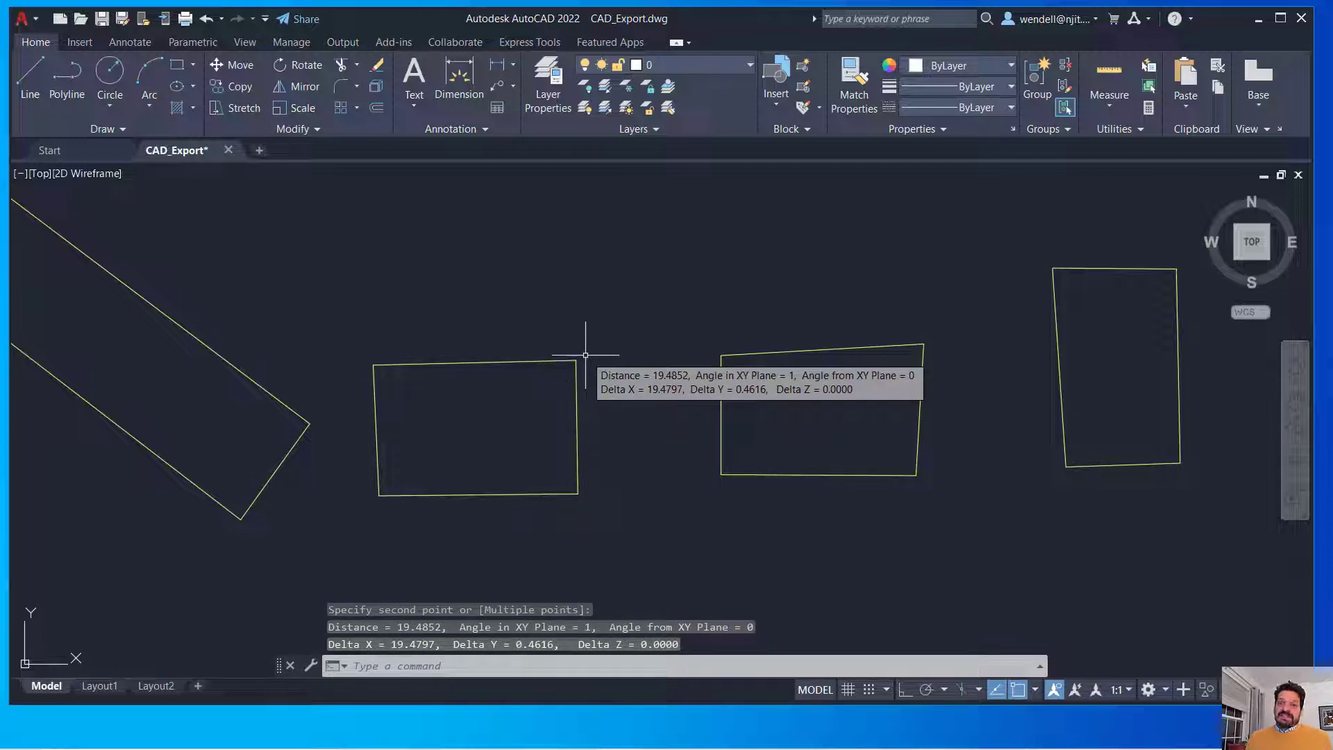
Repeat DIST down the rectangle's right edge, measuring a height of 12.8340.
right_click(587, 357)
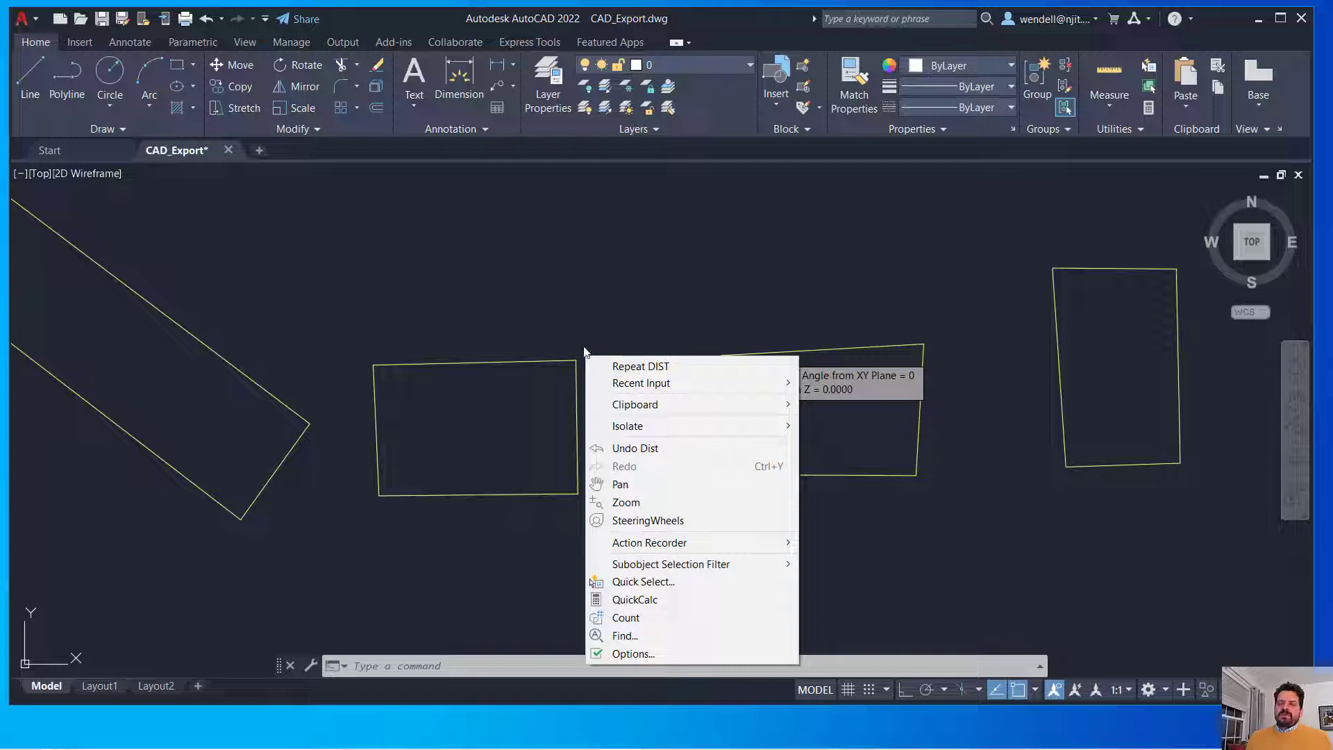
left_click(619, 368)
left_click(576, 361)
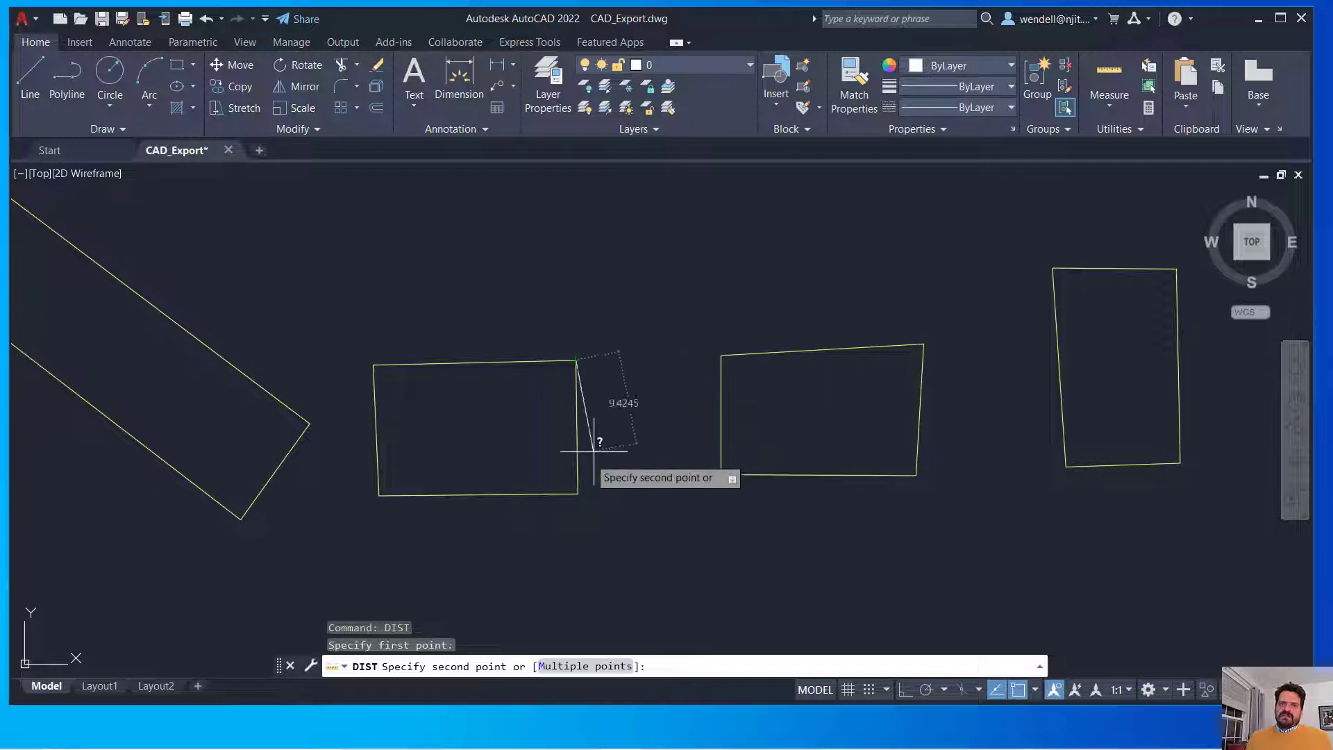
left_click(577, 494)
scroll(533, 361, "down", 2)
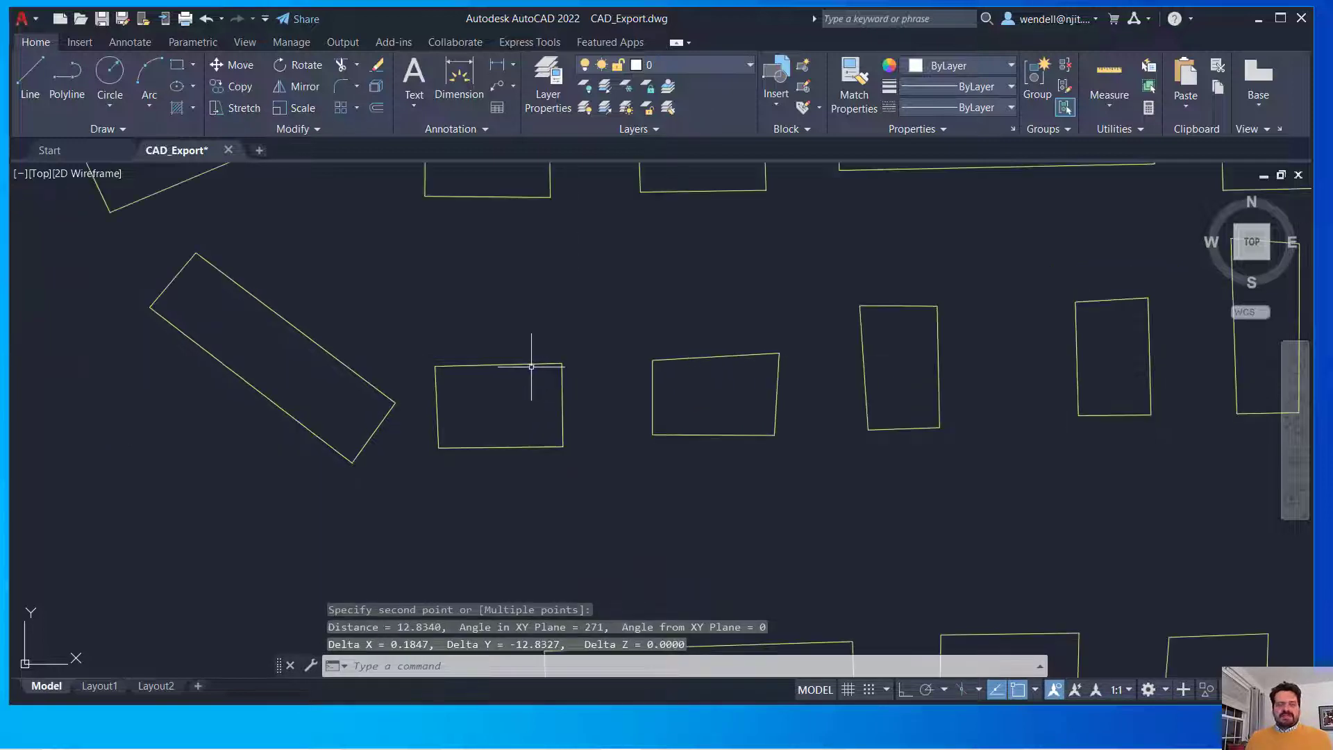
middle_click_drag(502, 408, 560, 420)
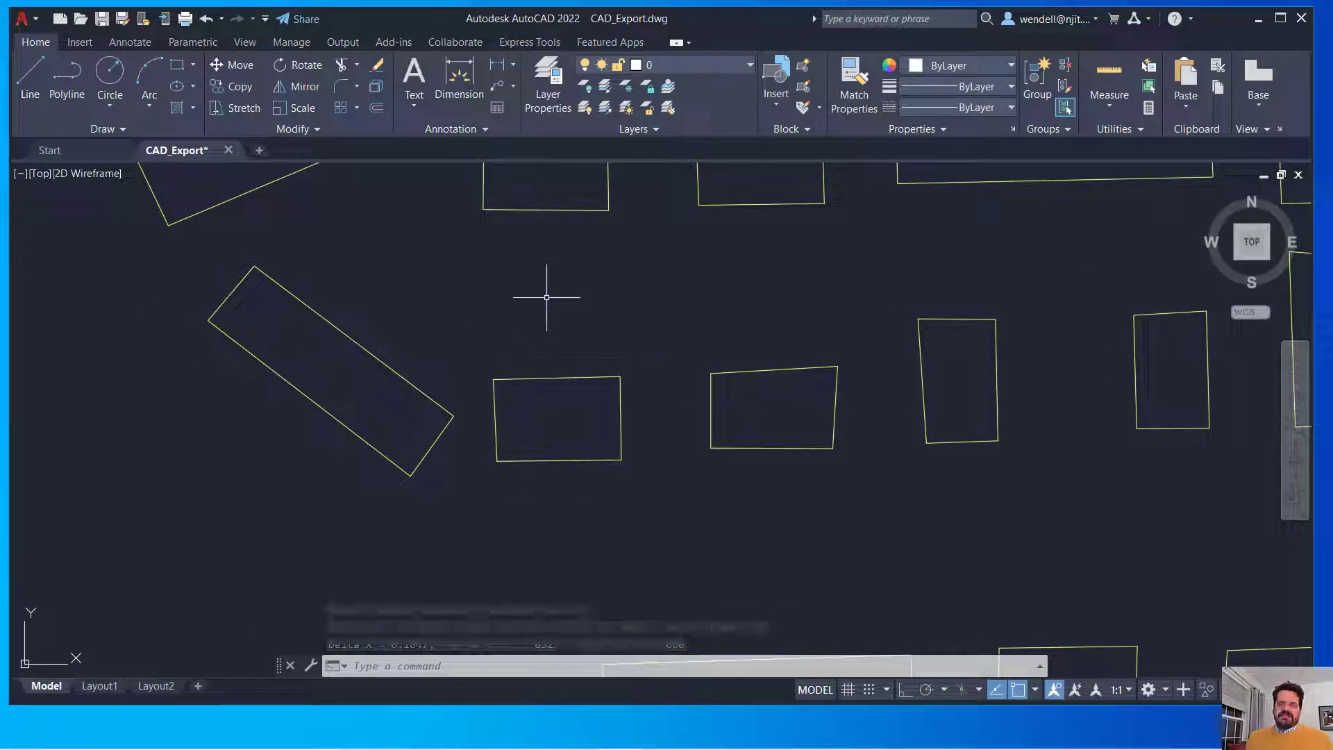
scroll(538, 316, "down", 2)
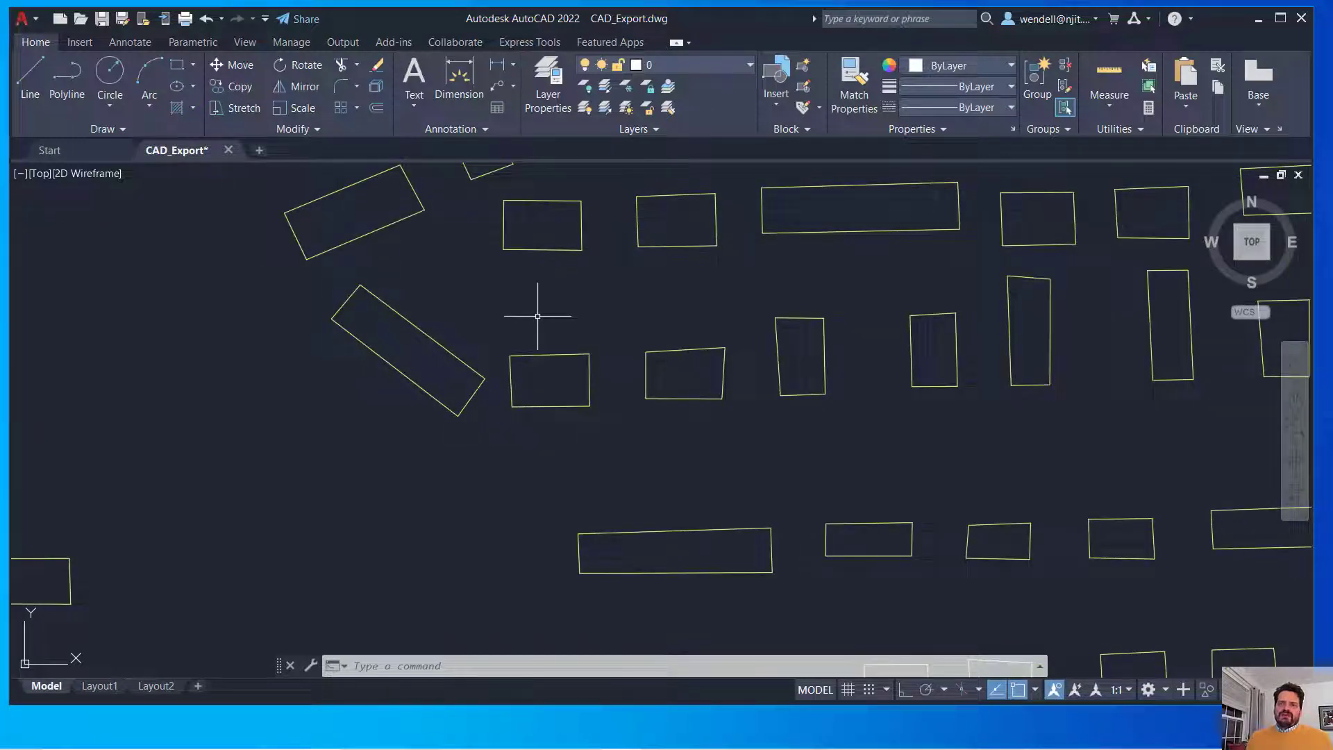
Start a new SketchUp model from the Architectural Meters template and delete the scale figure.
left_click(1258, 21)
left_click(663, 731)
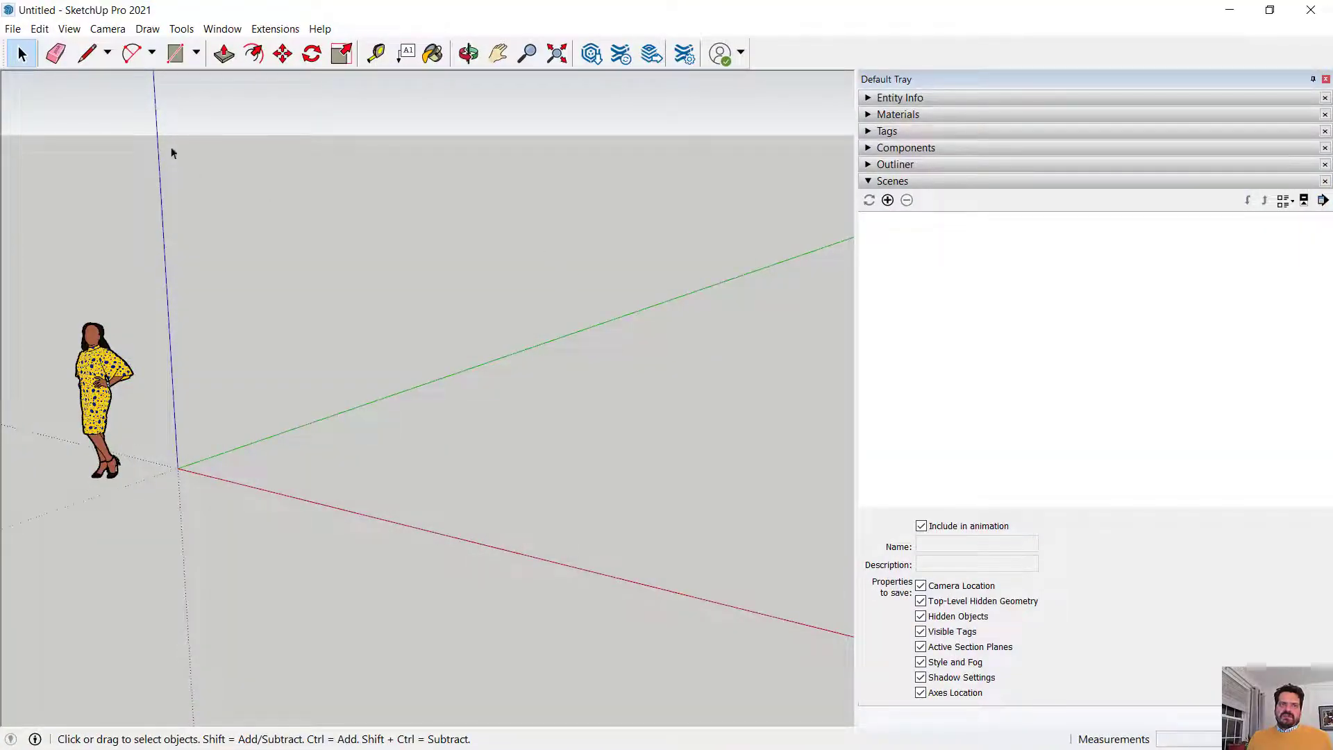
left_click(12, 28)
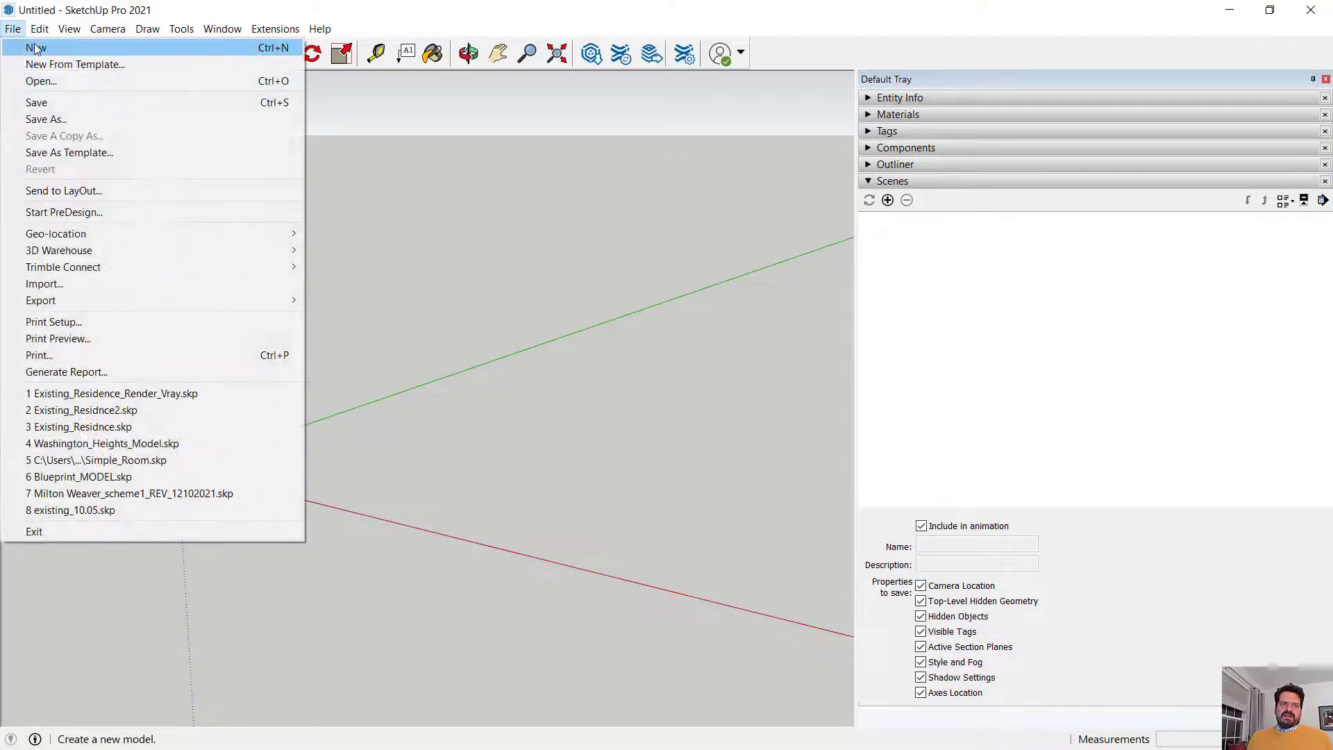
left_click(49, 64)
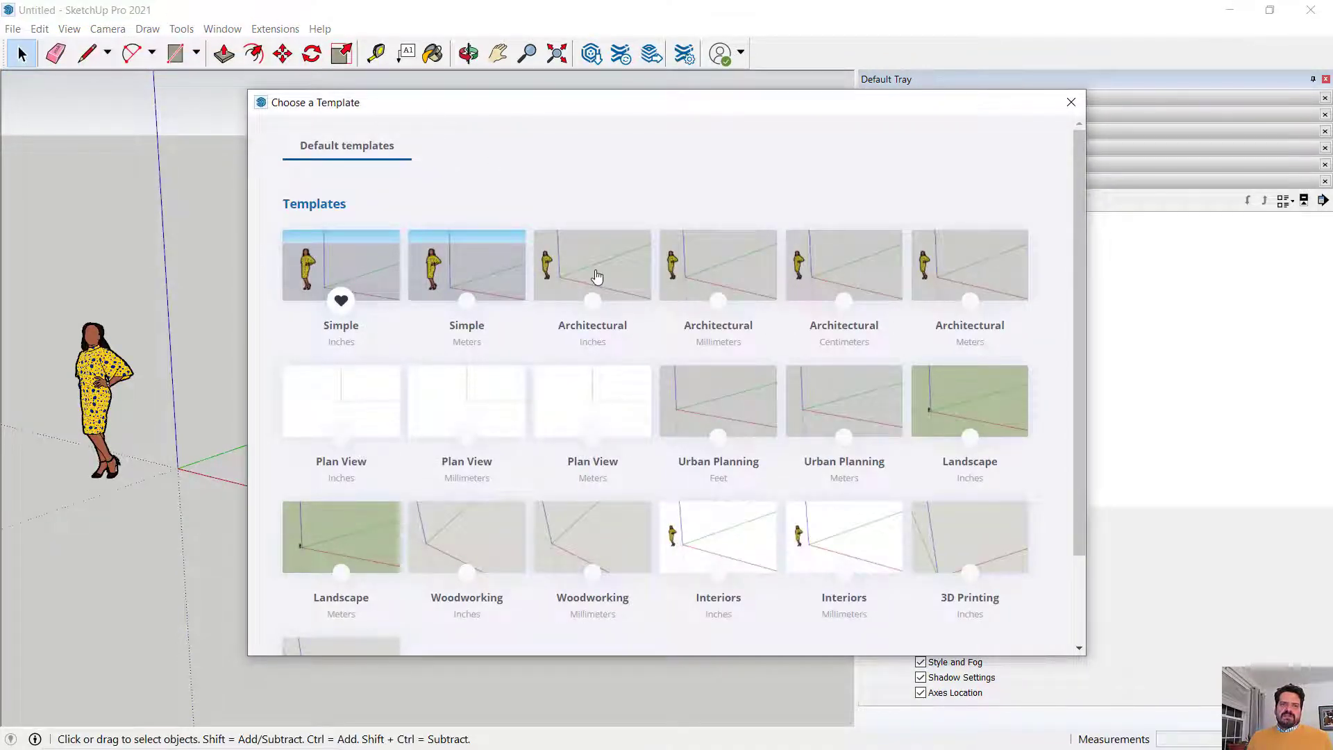
left_click(968, 275)
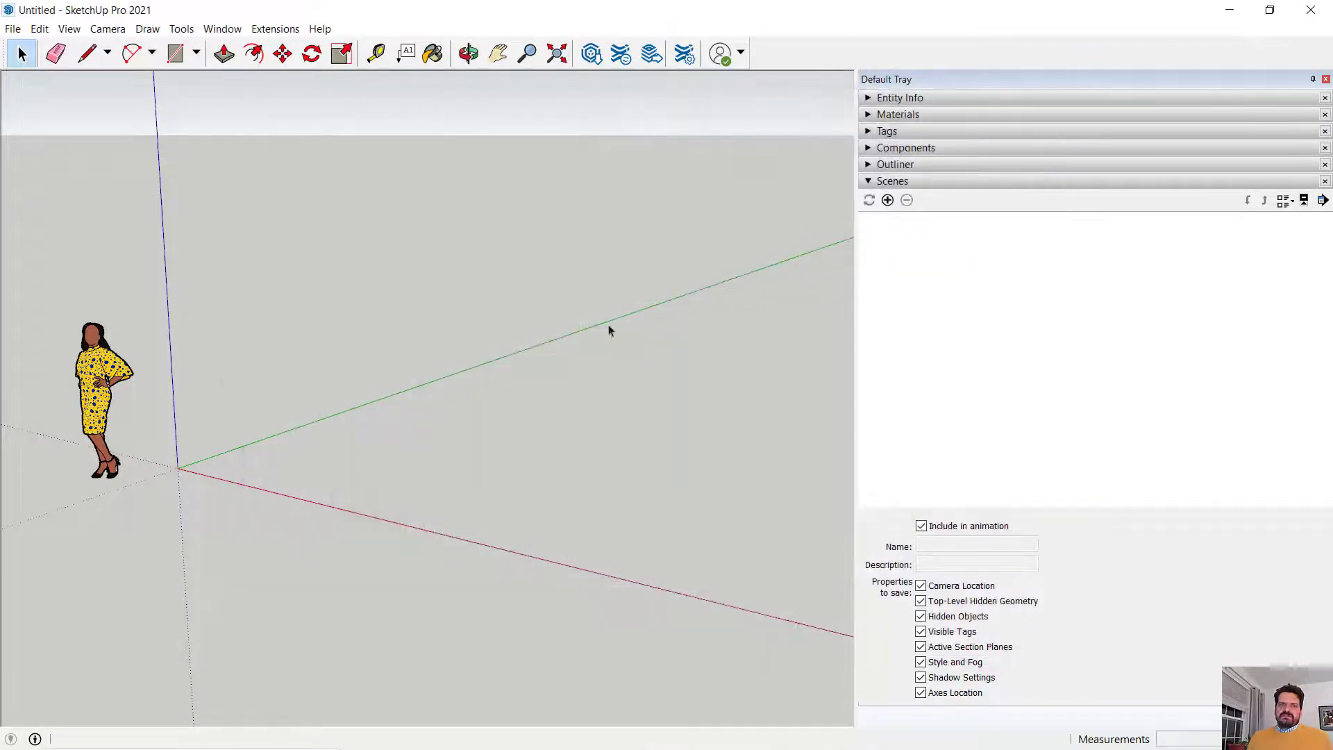
left_click(95, 359)
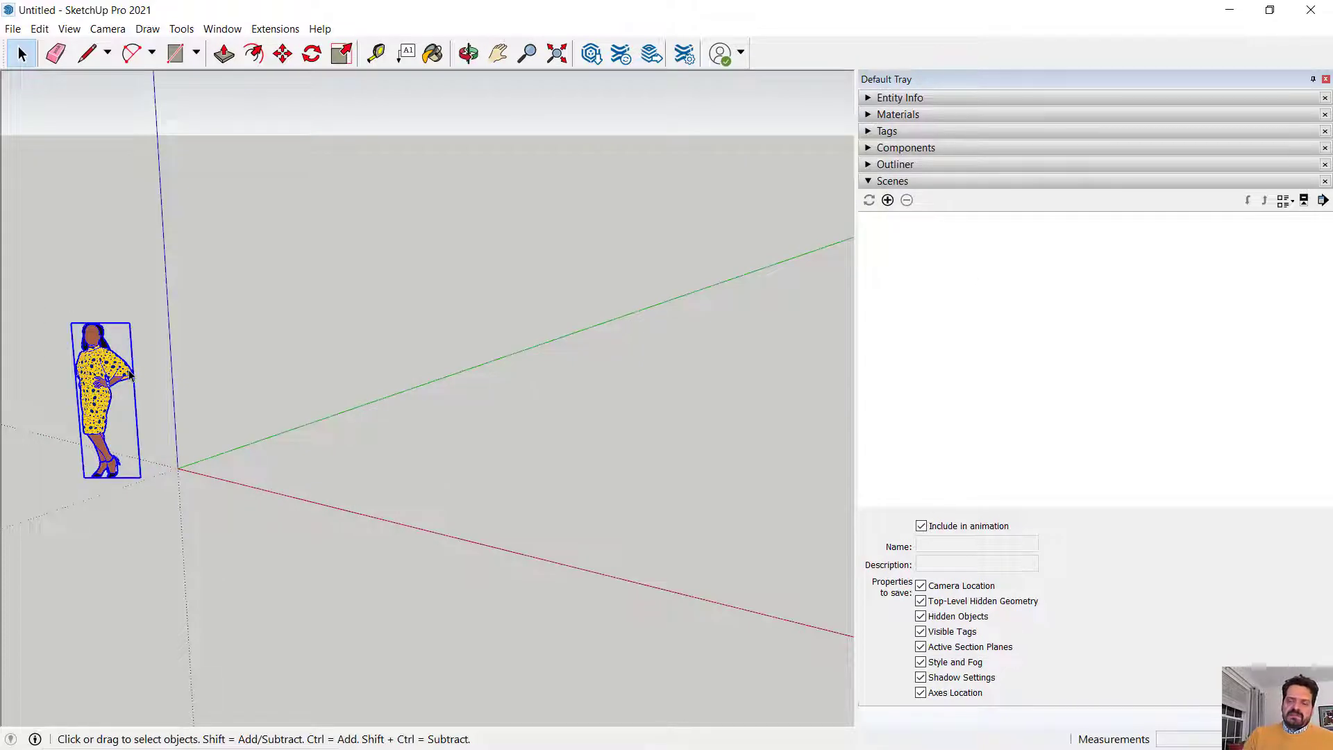
key("Delete")
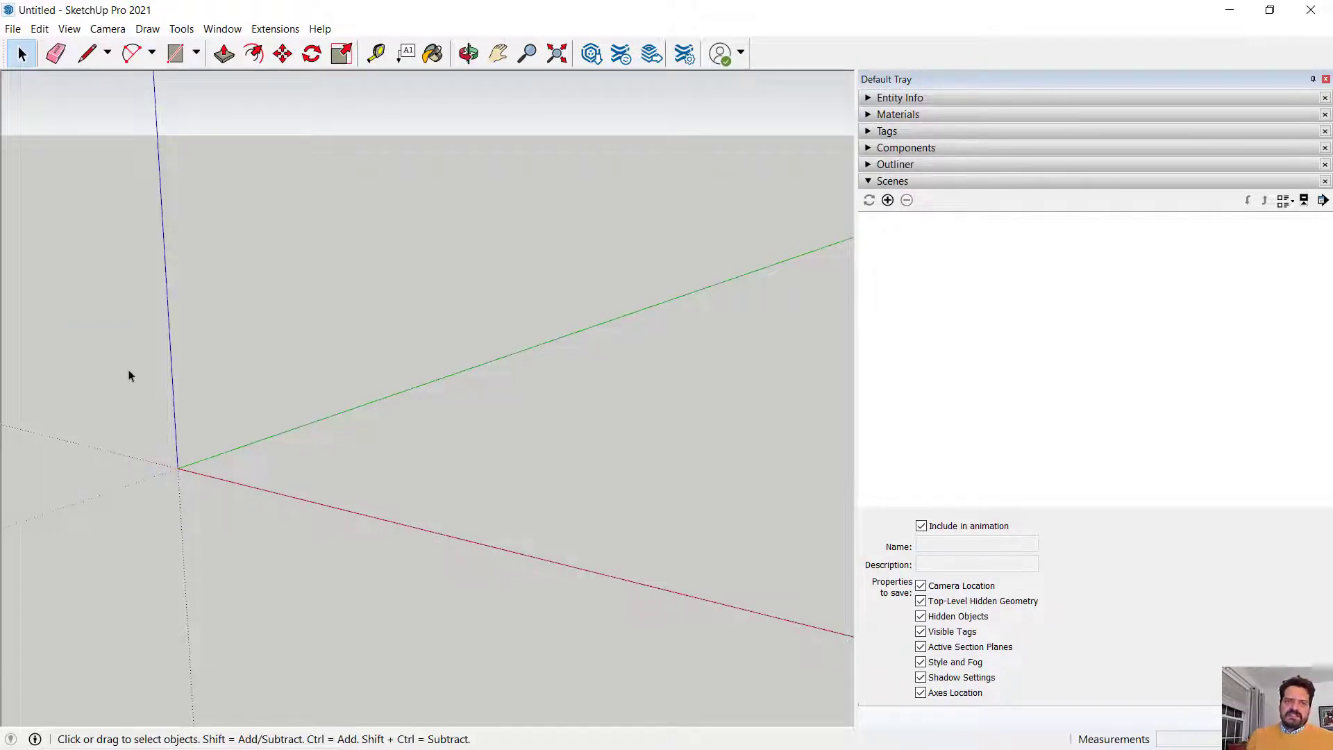
Choose CAD_Export.dwg from the VCL_DEMO folder for import and set import units to Meters.
left_click(12, 28)
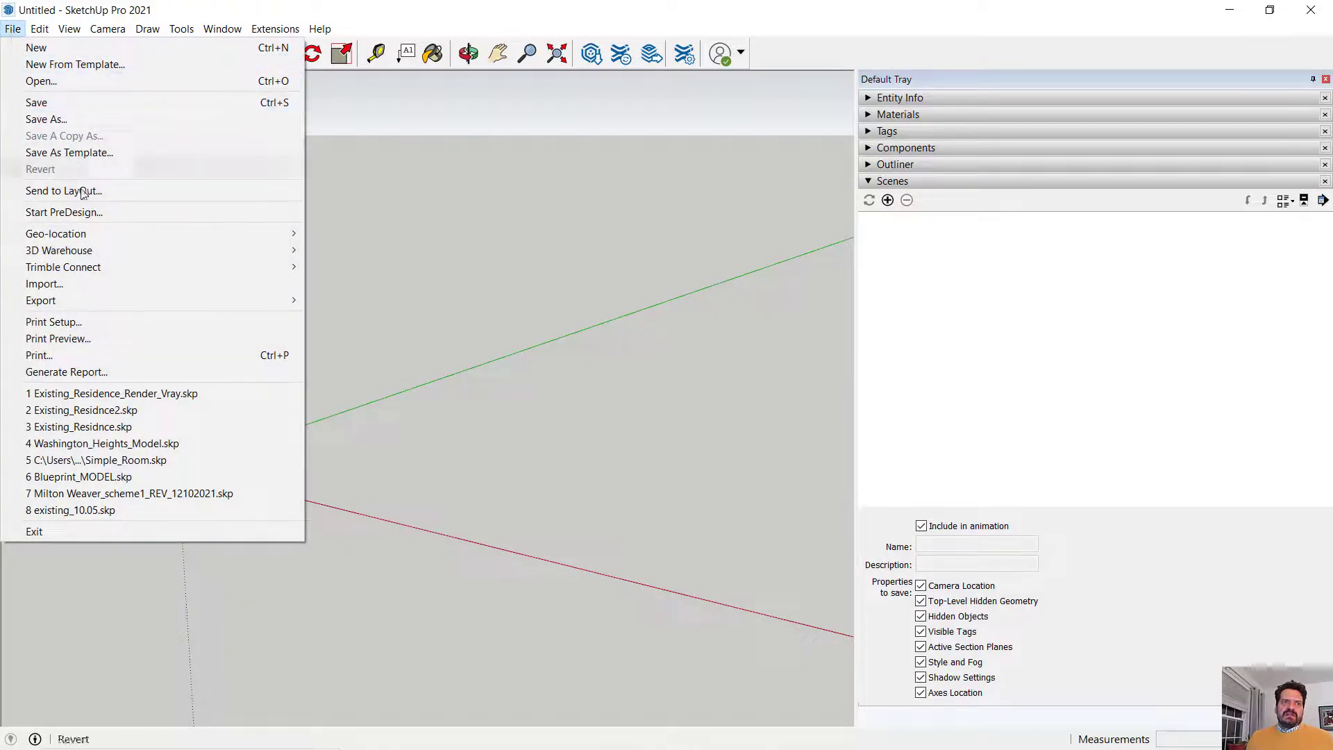
left_click(95, 284)
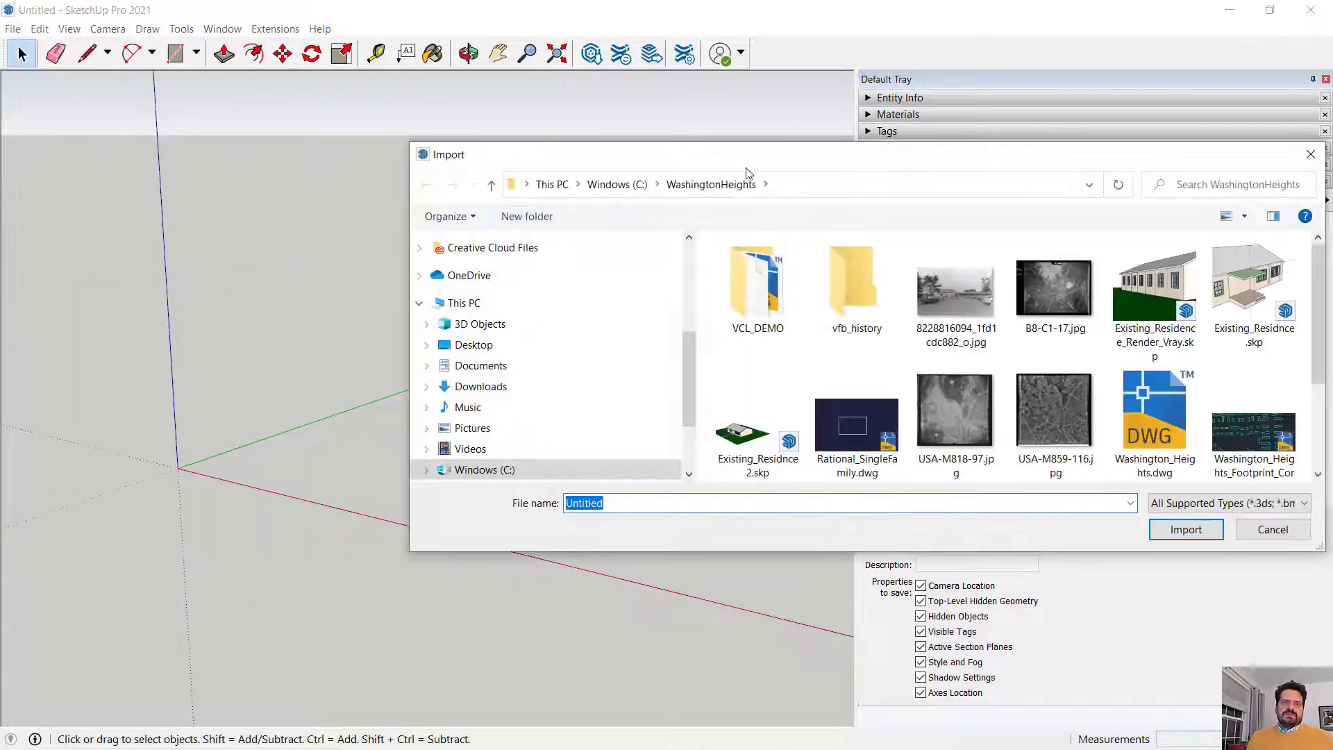
left_click_drag(744, 158, 466, 107)
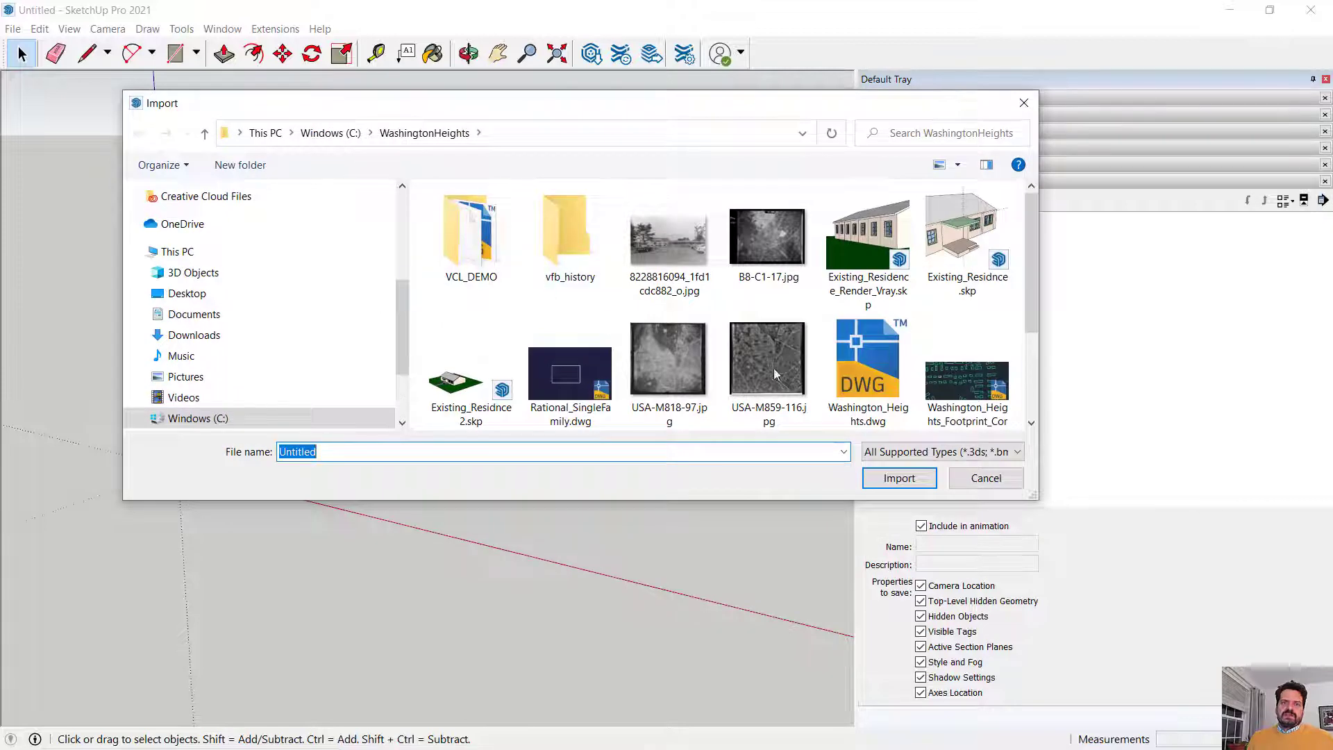
double_click(495, 272)
left_click(466, 250)
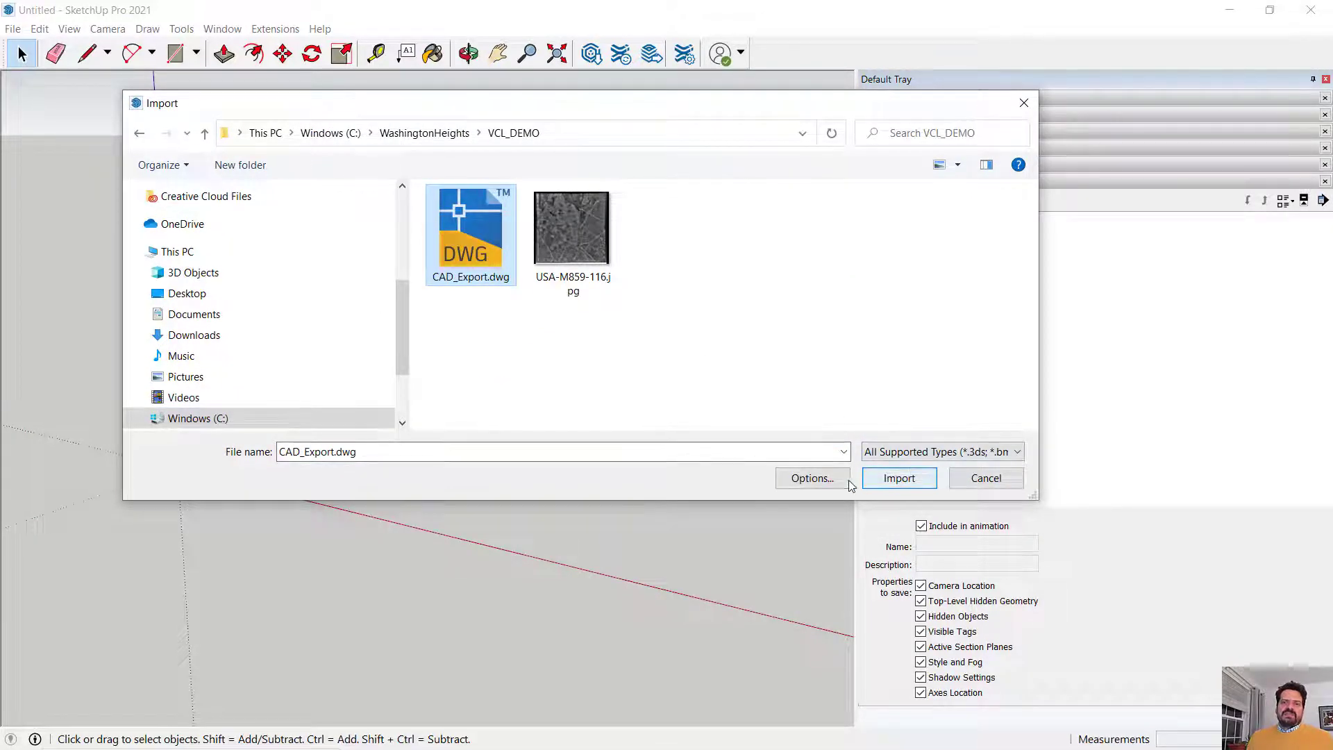
left_click(813, 477)
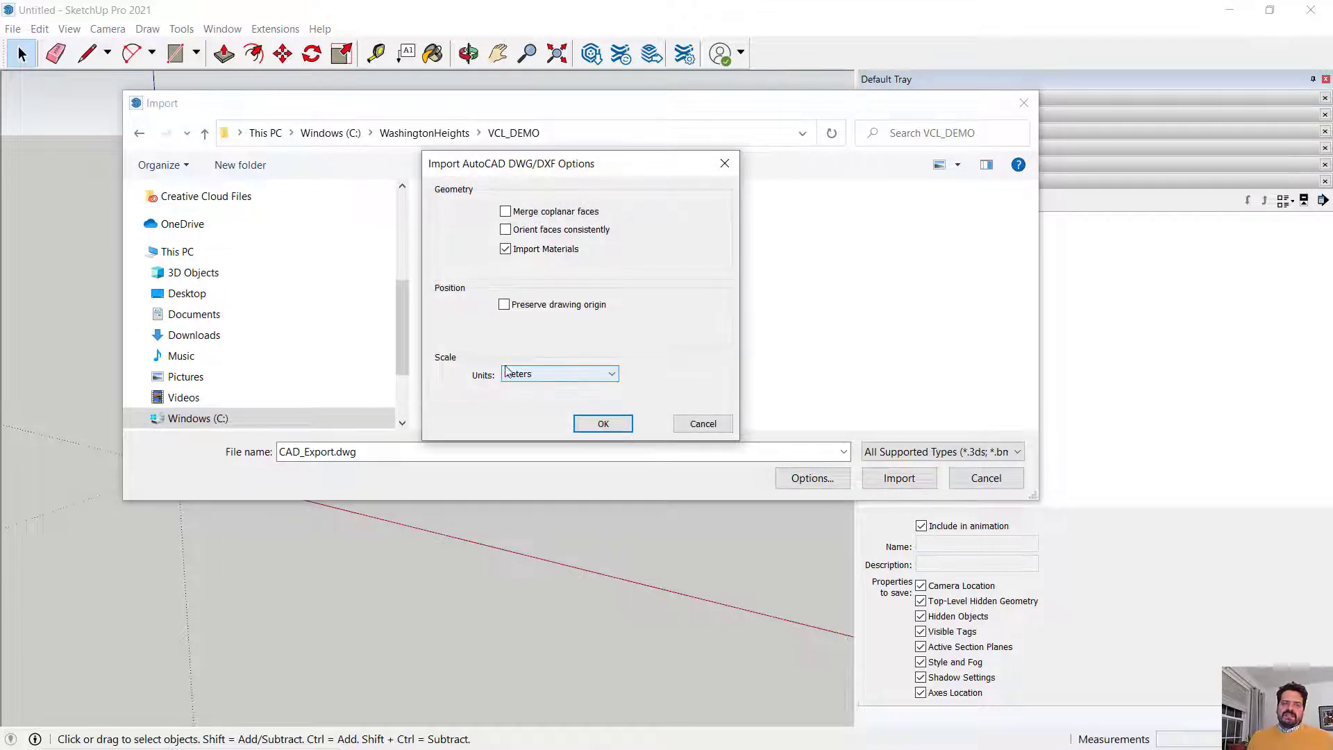
left_click(611, 377)
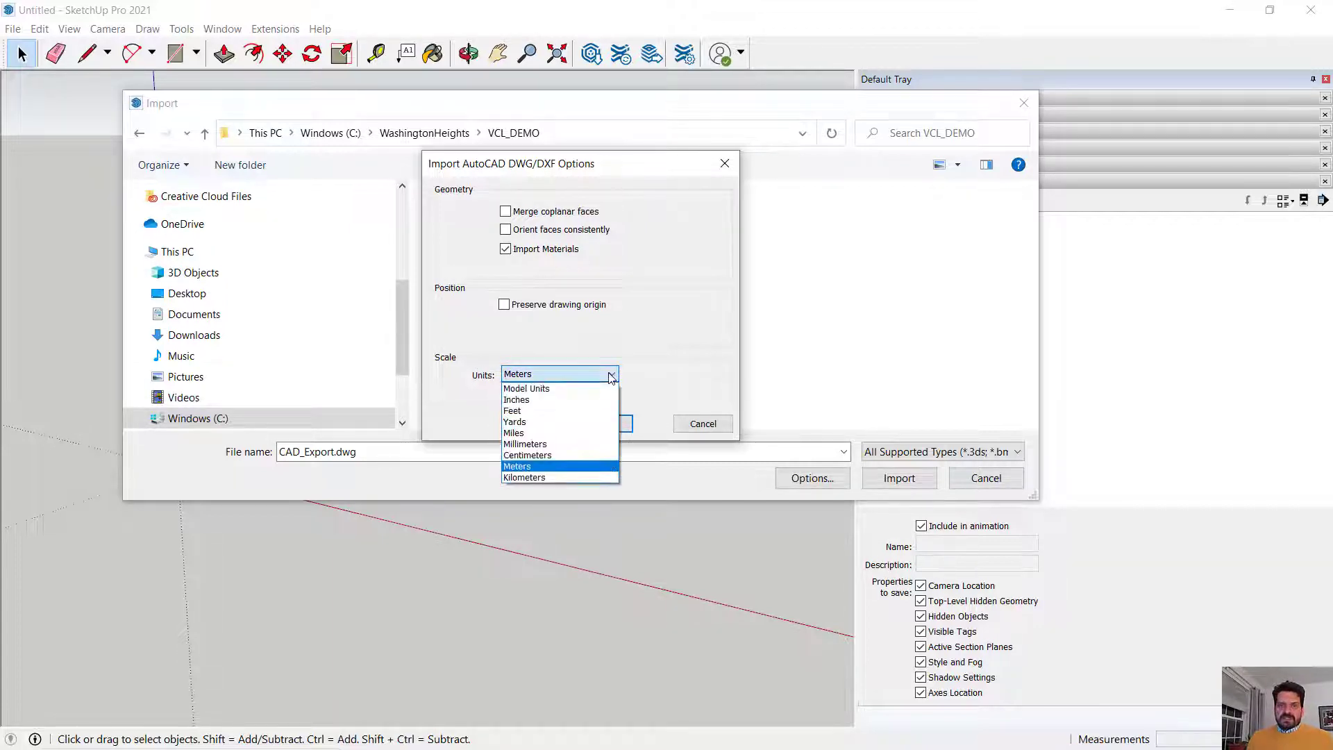
left_click(686, 360)
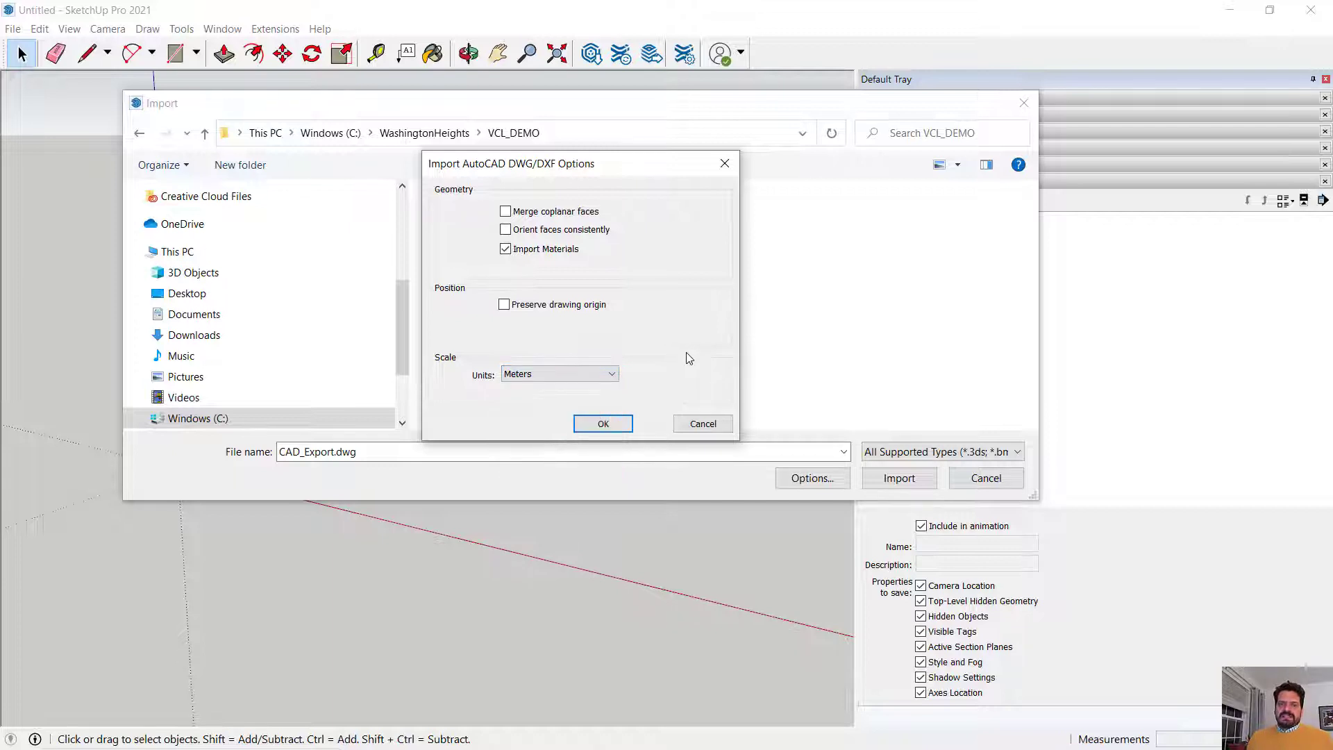
Untick Import Materials in the DWG/DXF import options.
left_click(506, 250)
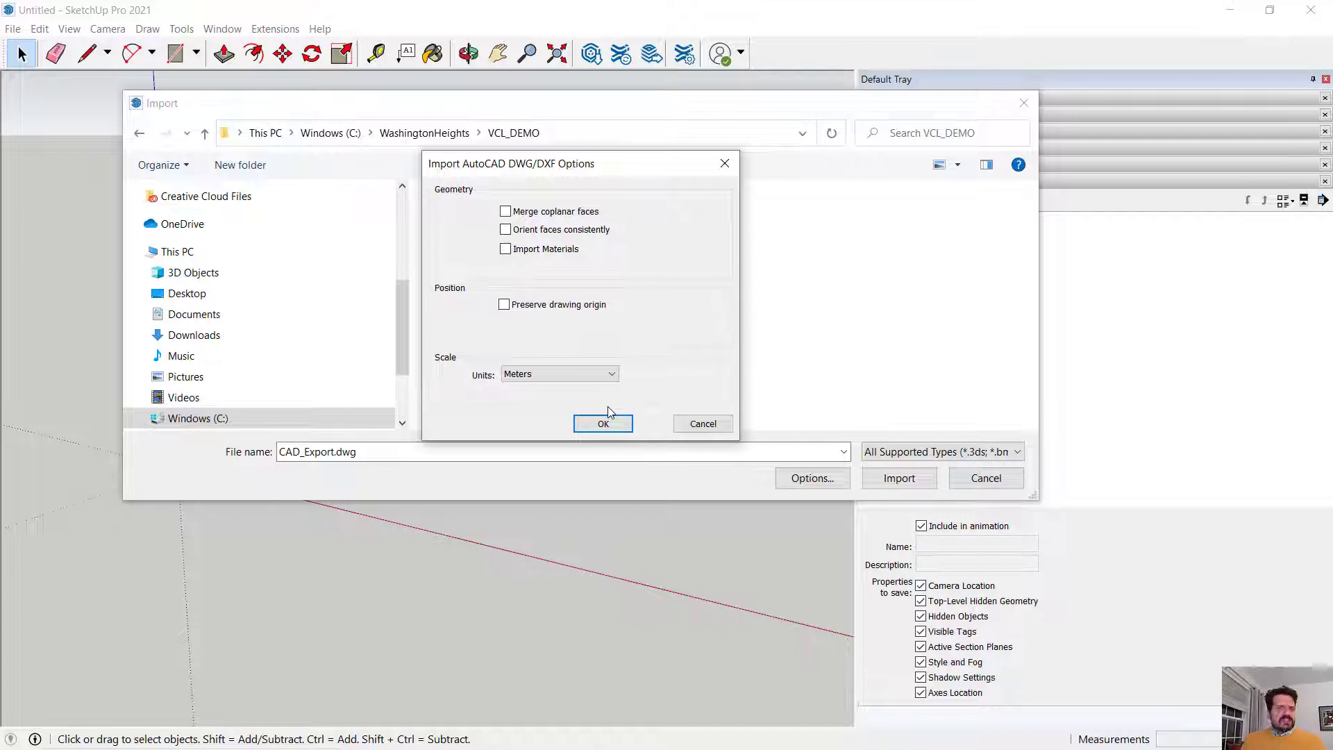
Confirm the options, import CAD_Export.dwg, dismiss the results report and widen the model view.
left_click(604, 425)
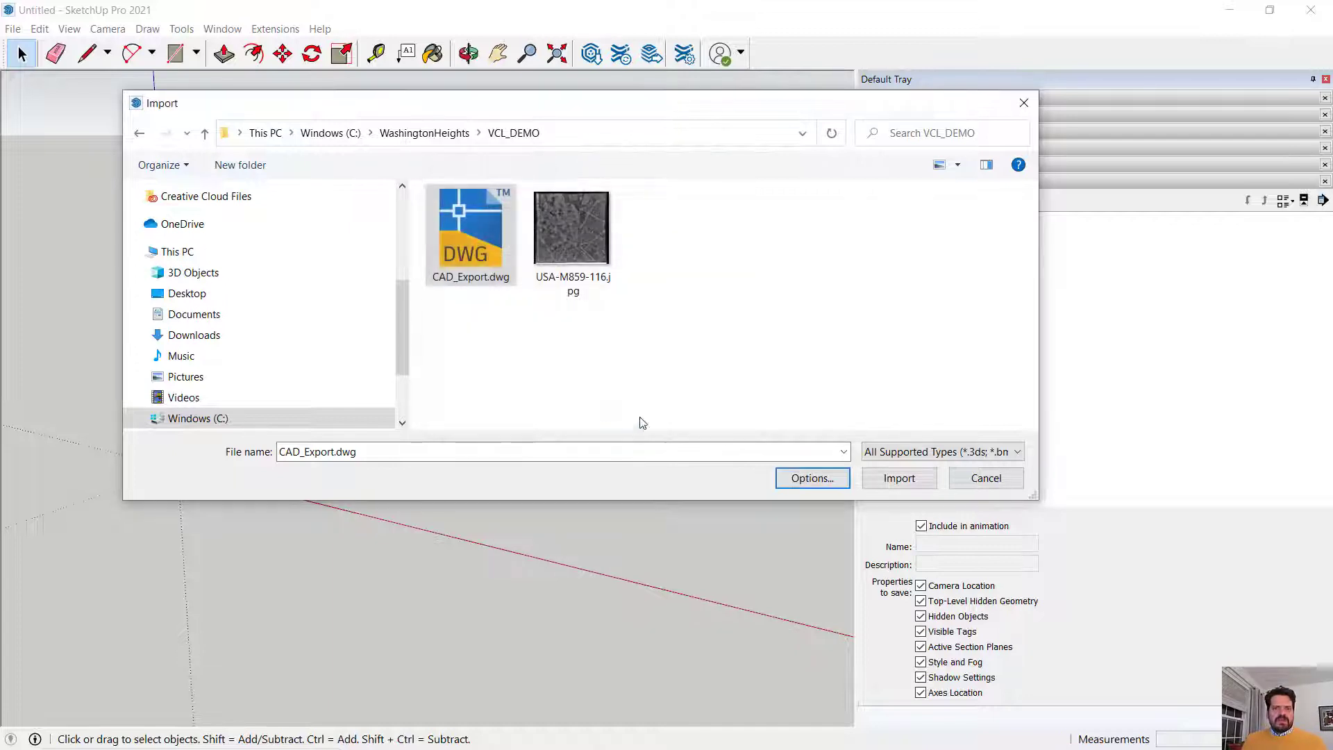
left_click(897, 482)
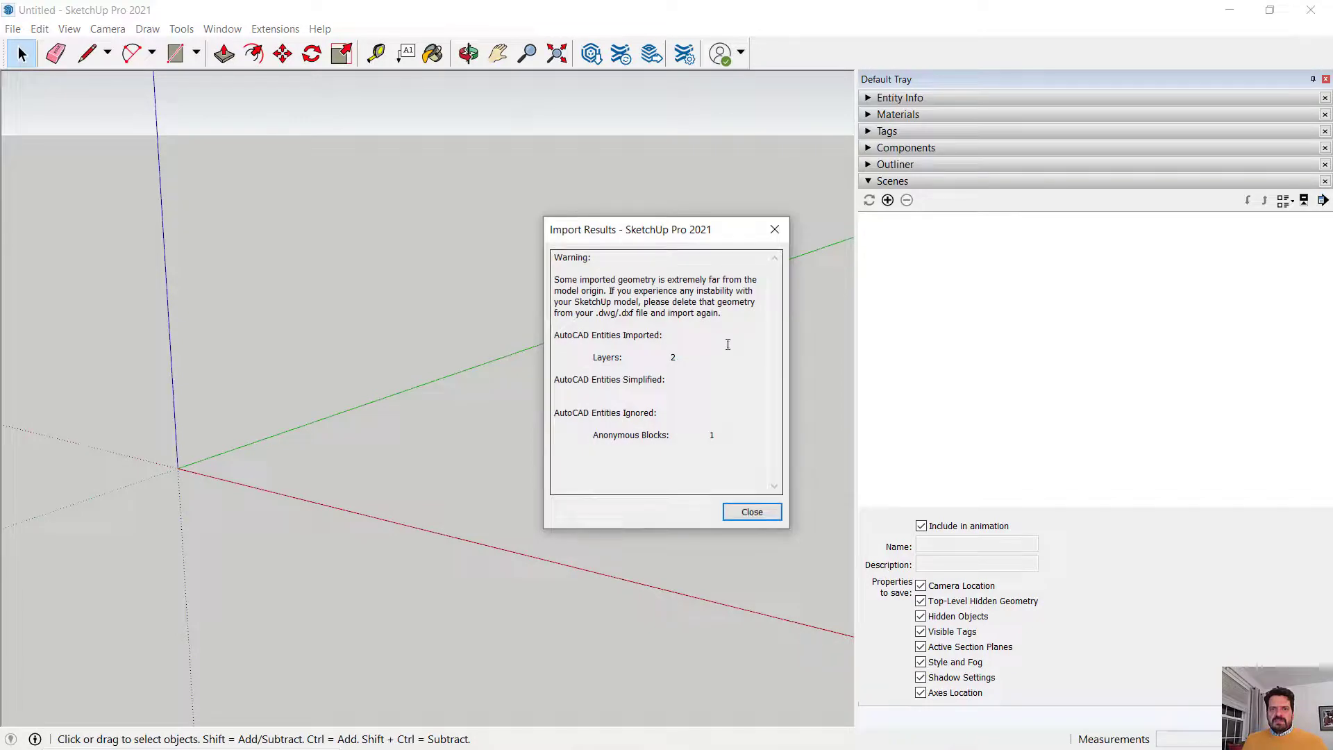
left_click(756, 513)
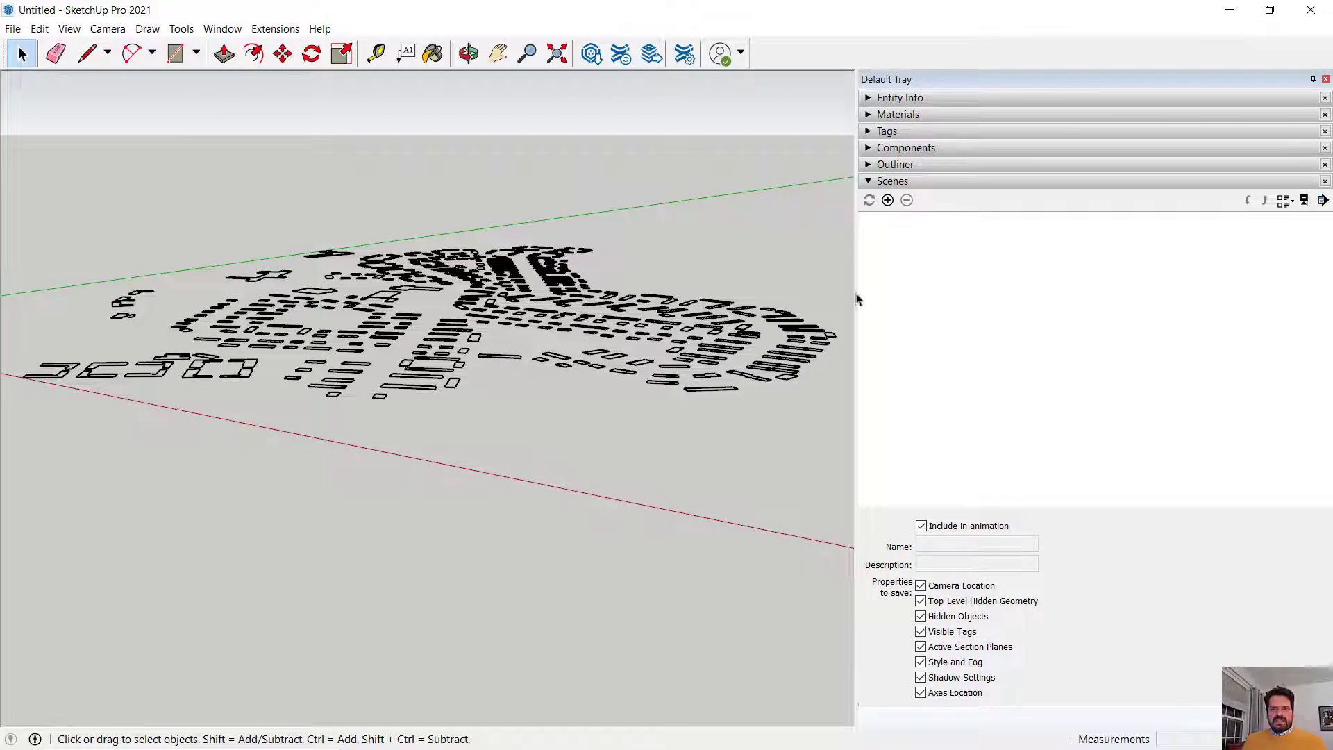
left_click_drag(858, 299, 998, 310)
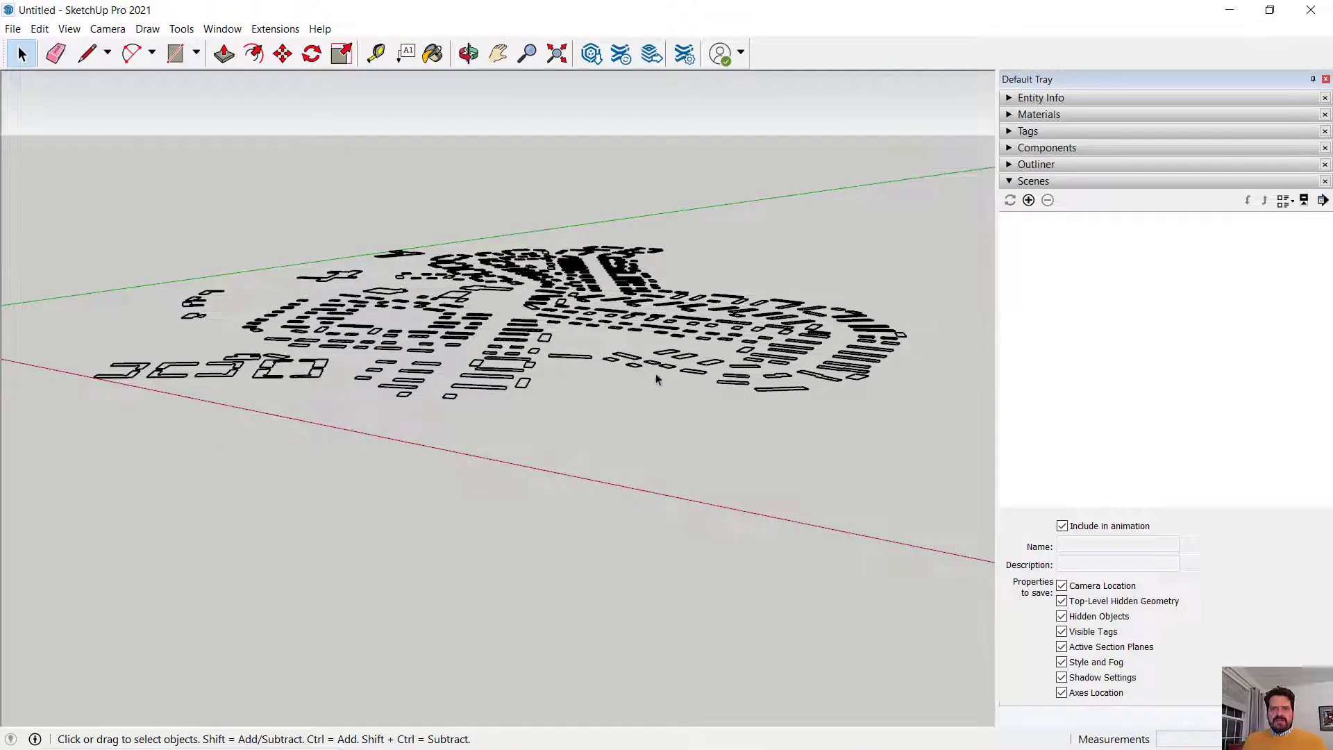
middle_click_drag(438, 484, 492, 561)
Orbit and zoom around the imported city footprint outlines to get a clear view.
scroll(493, 564, "down", 3)
scroll(498, 569, "up", 3)
scroll(497, 571, "down", 4)
scroll(497, 574, "up", 2)
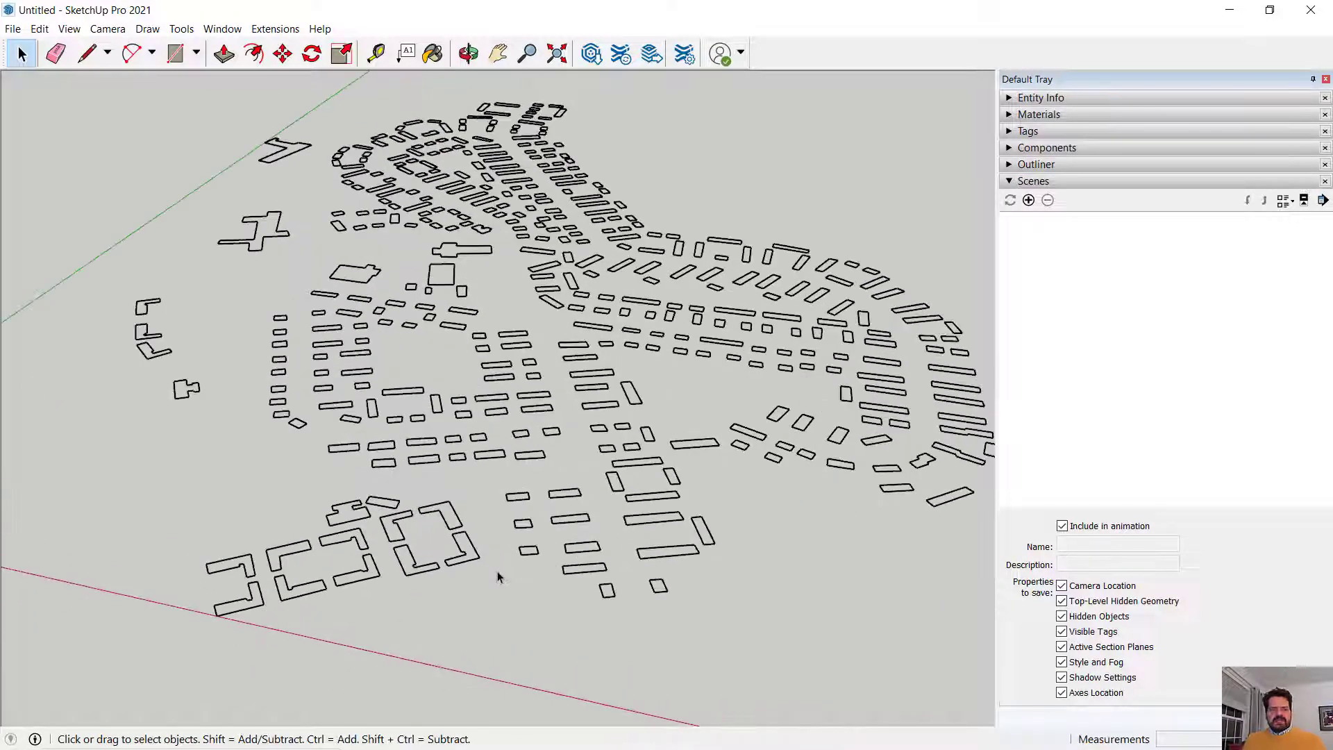
middle_click_drag(616, 531, 678, 560)
middle_click_drag(484, 446, 510, 541)
scroll(510, 541, "down", 2)
middle_click_drag(528, 487, 531, 462)
middle_click_drag(549, 415, 390, 209)
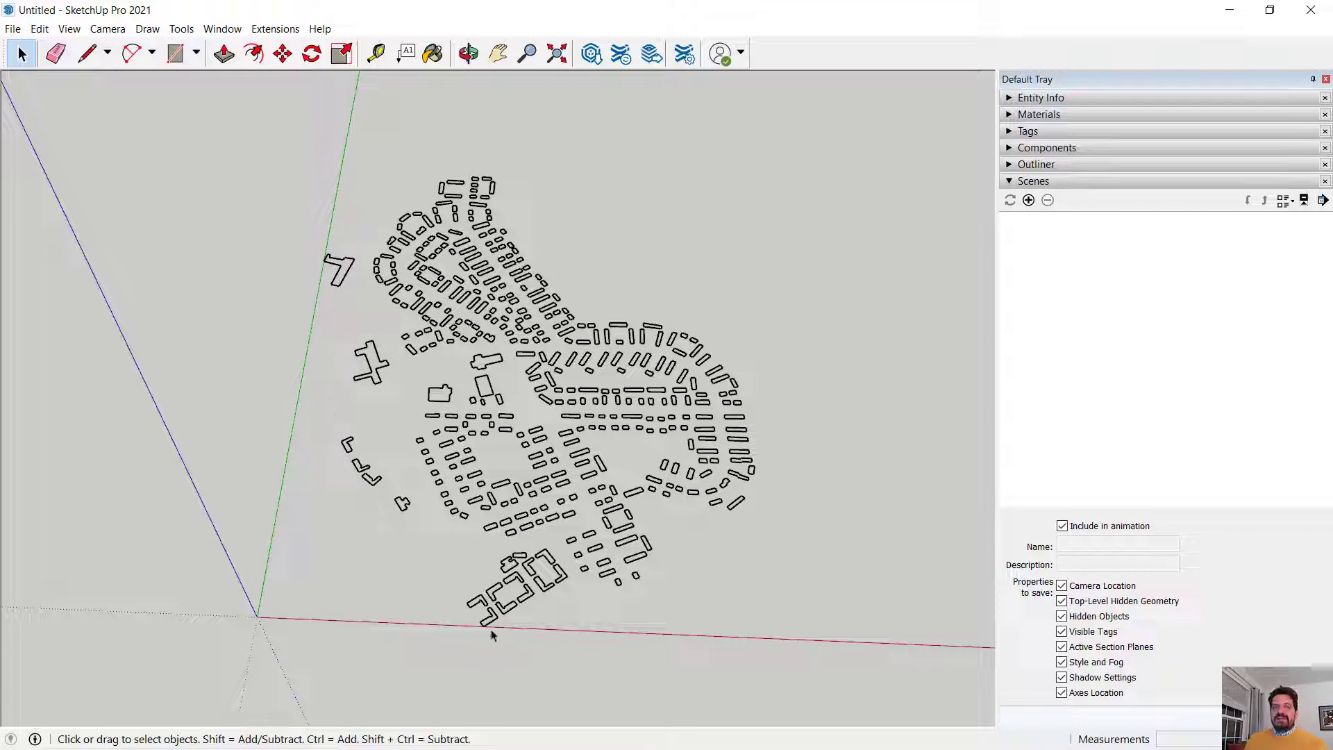
middle_click_drag(490, 620, 540, 508)
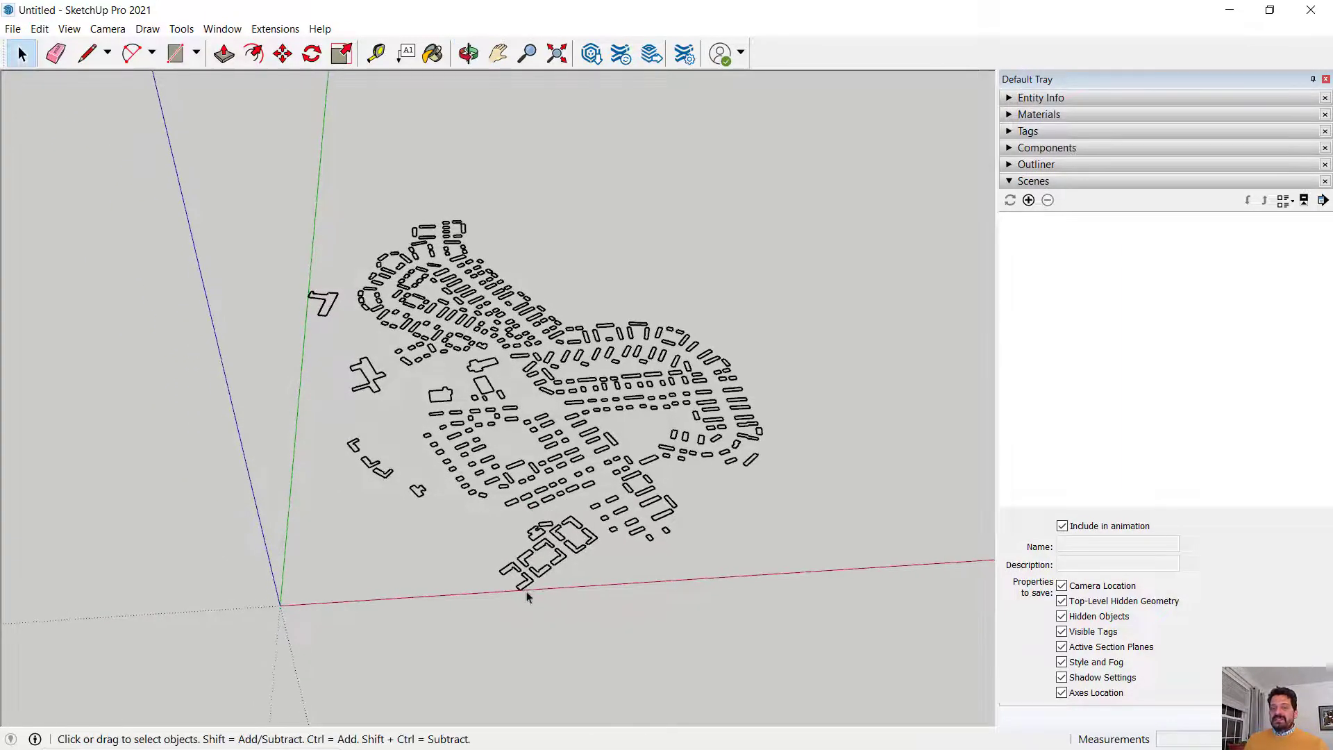
middle_click_drag(529, 593, 503, 420)
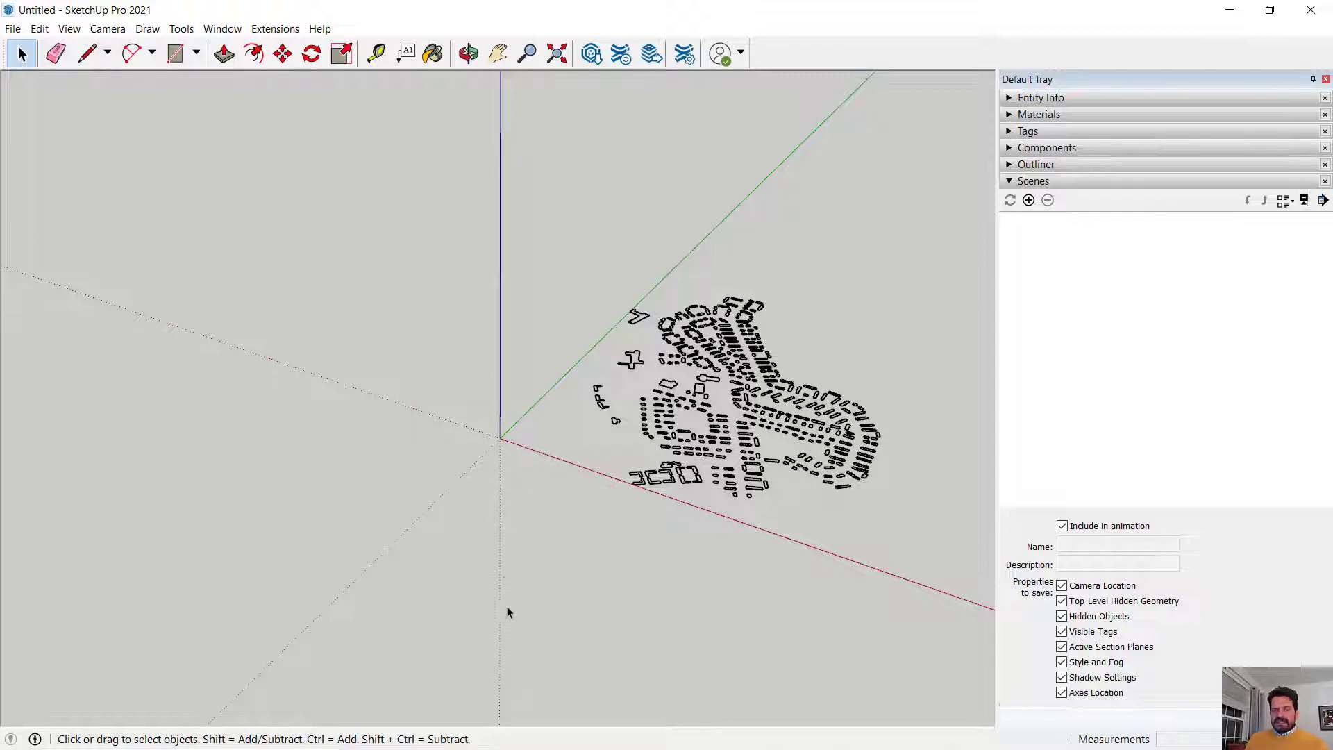
middle_click_drag(501, 528, 715, 480)
middle_click_drag(714, 421, 471, 457)
scroll(451, 384, "up", 4)
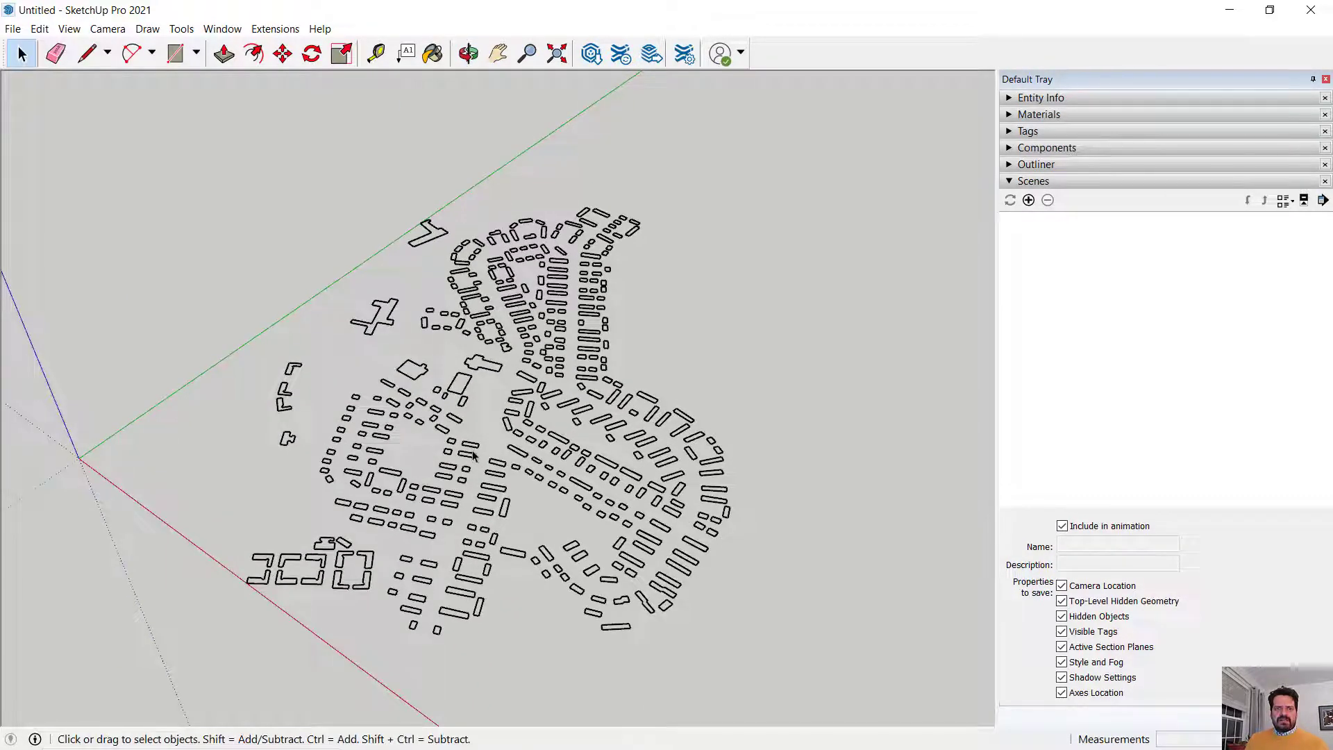
Select the imported footprints, show the Default Tray and expand the Components panel.
left_click(473, 457)
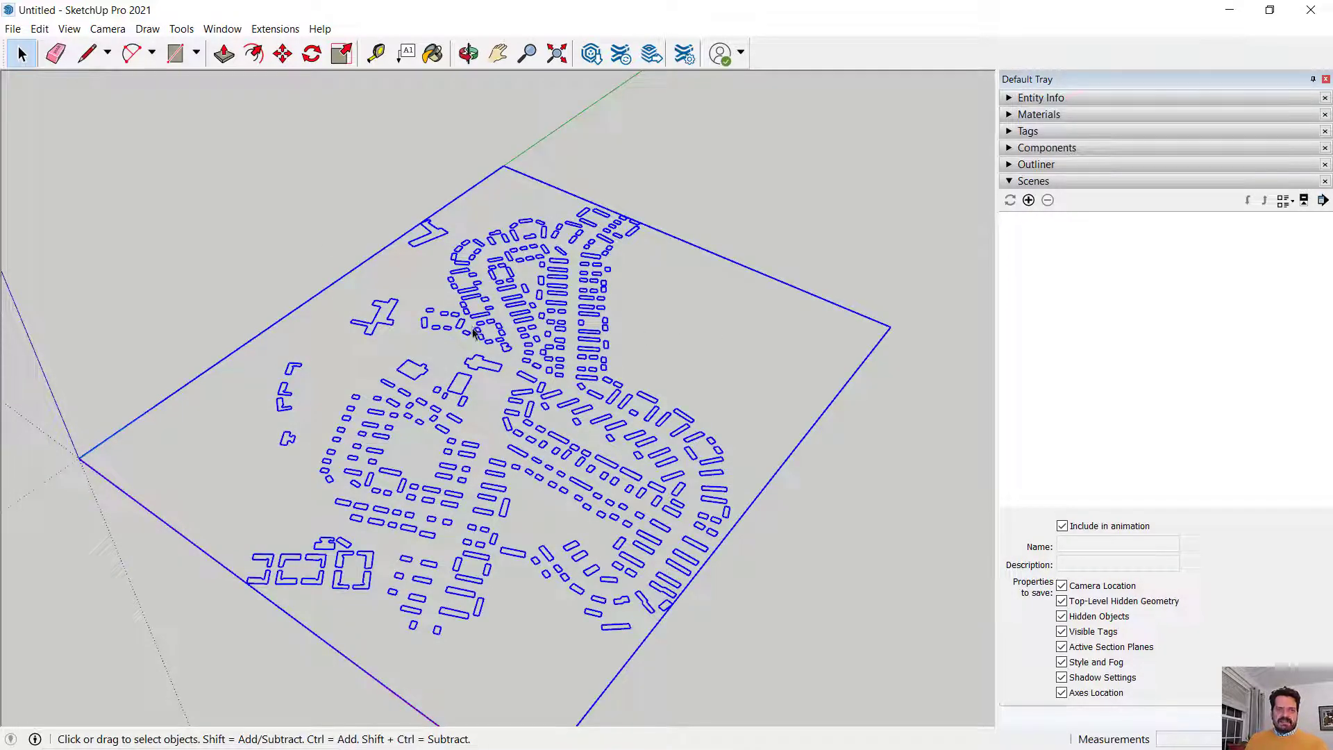
left_click(236, 28)
mouse_move(292, 47)
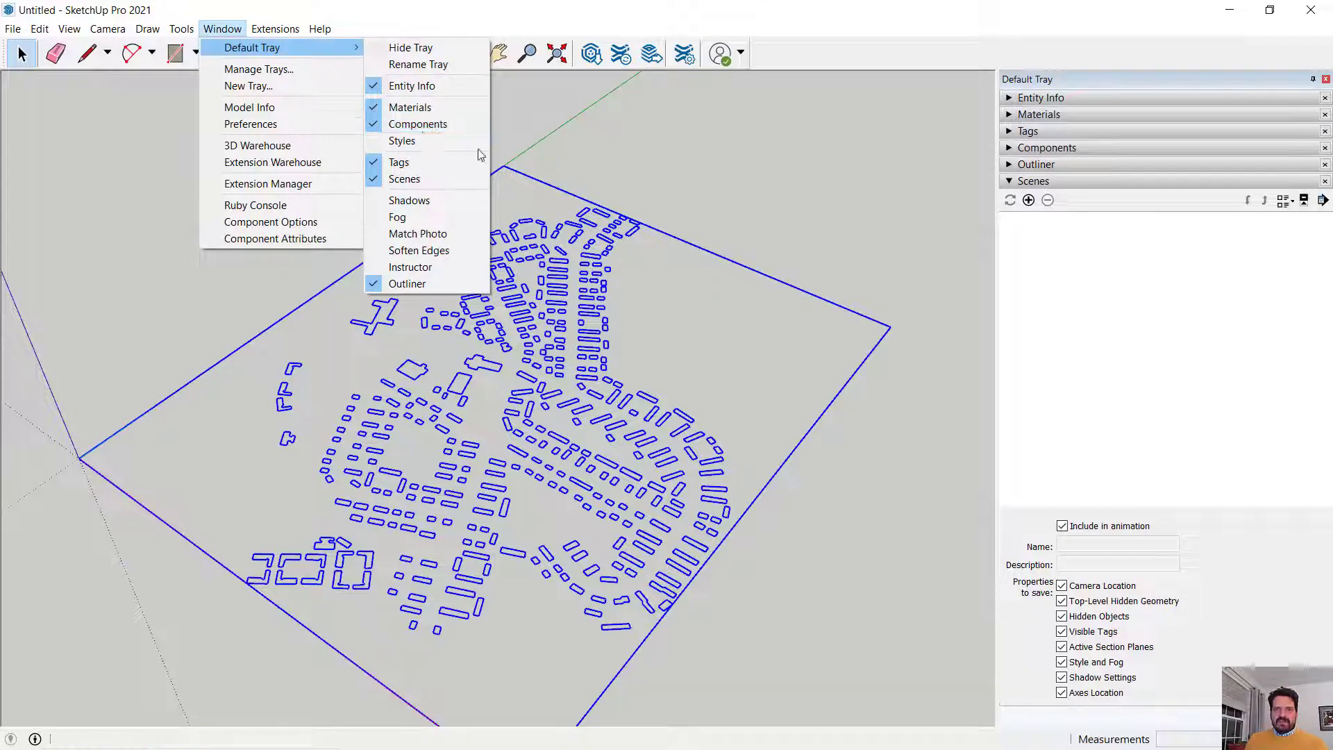
left_click(1010, 172)
left_click(1013, 149)
left_click(1014, 149)
left_click(1015, 149)
left_click(1015, 150)
left_click(1016, 151)
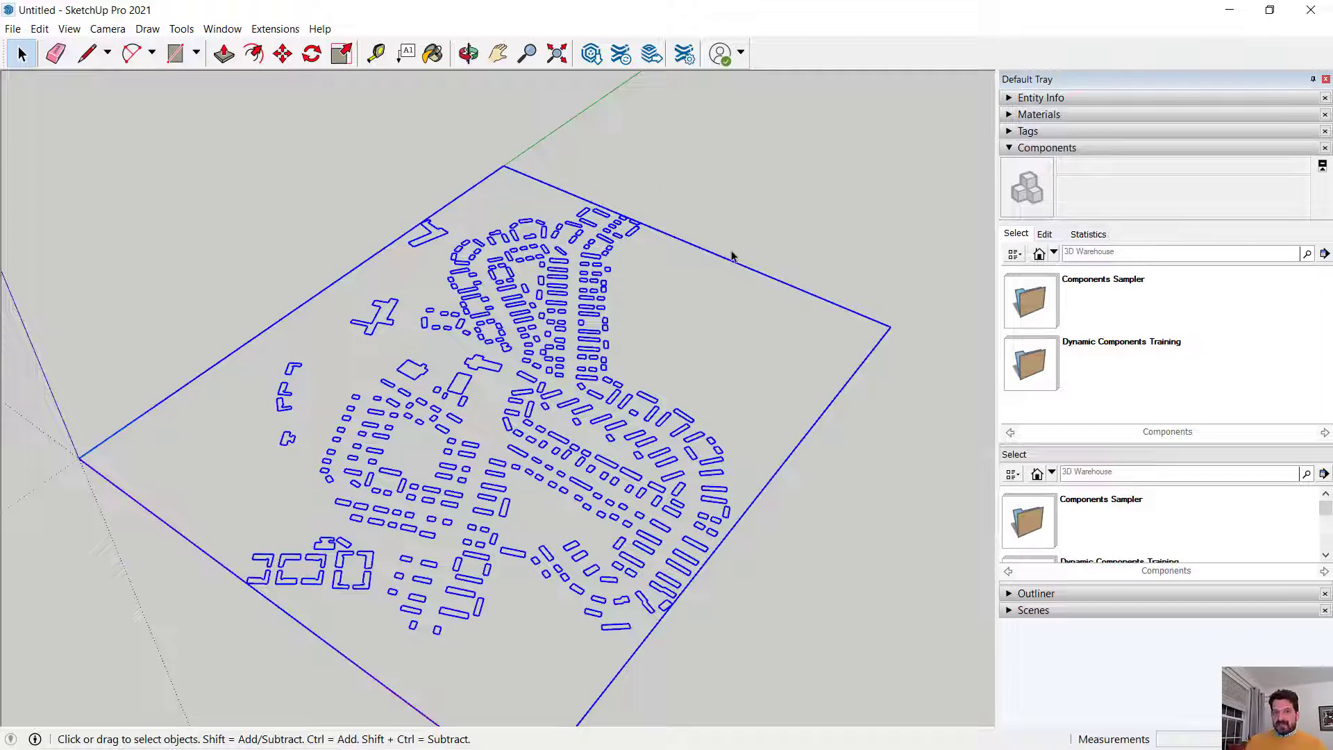
left_click(1044, 149)
left_click(1060, 149)
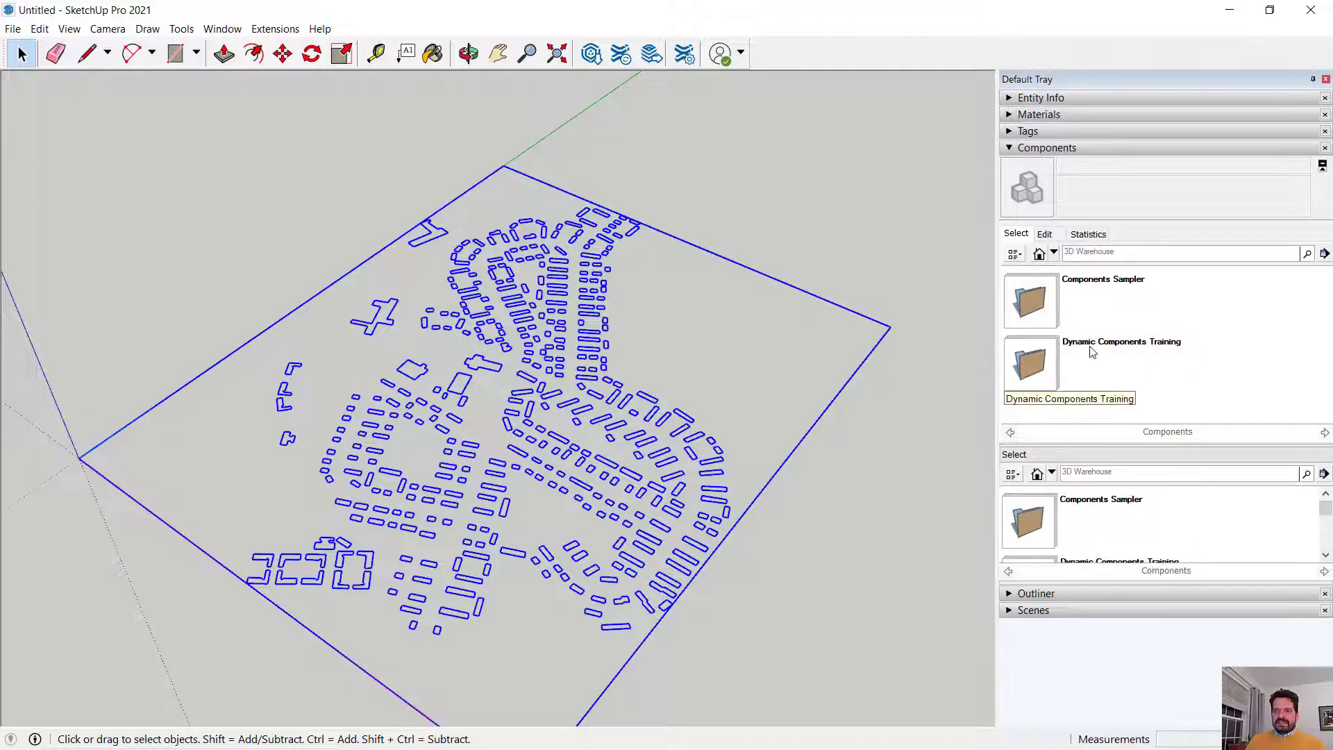
List In Model components and expand Entity Info for CAD_Export.dwg.
left_click(1054, 254)
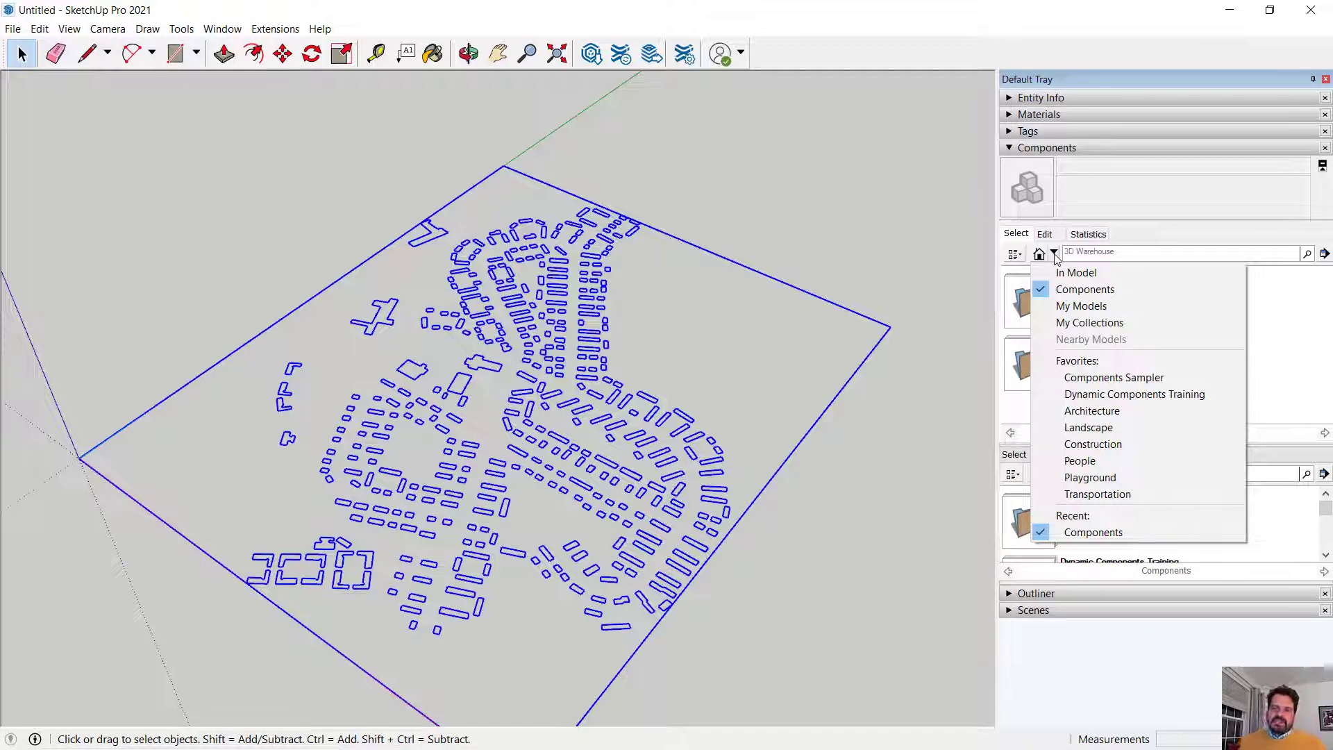
left_click(1097, 277)
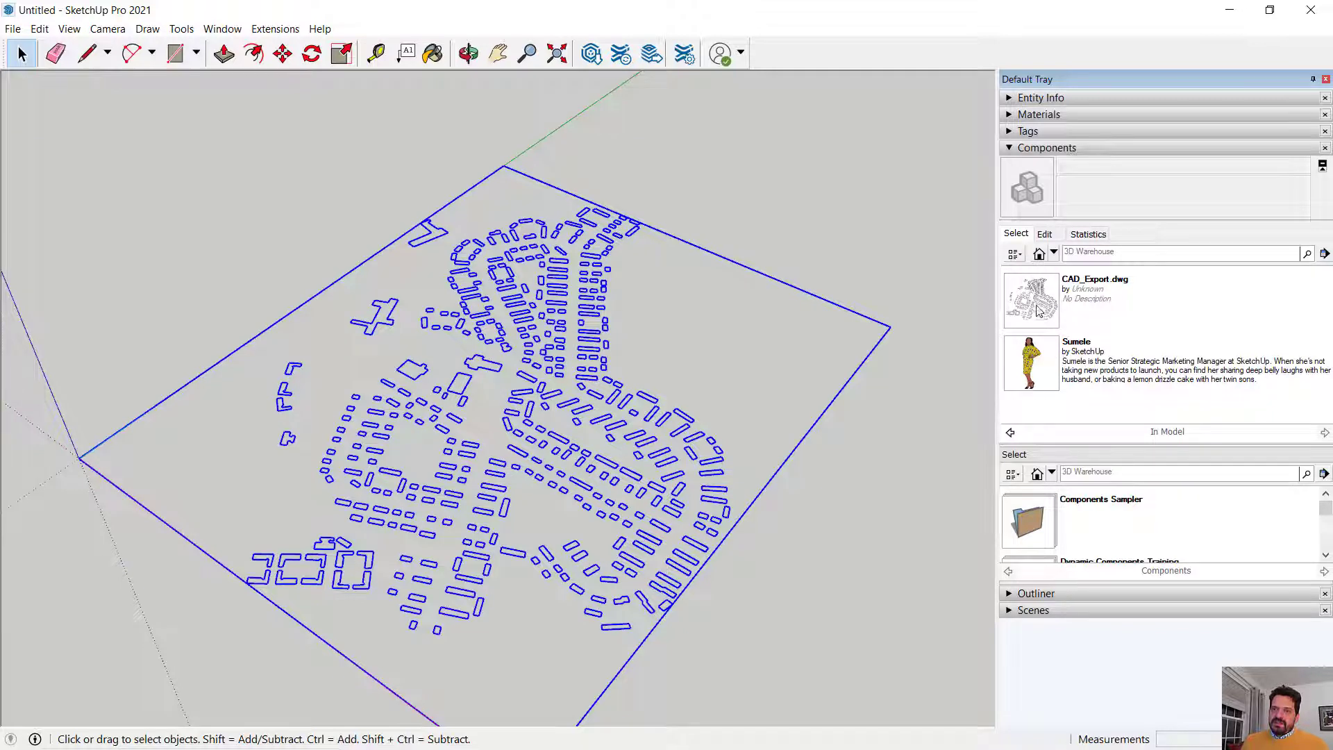
left_click(1009, 98)
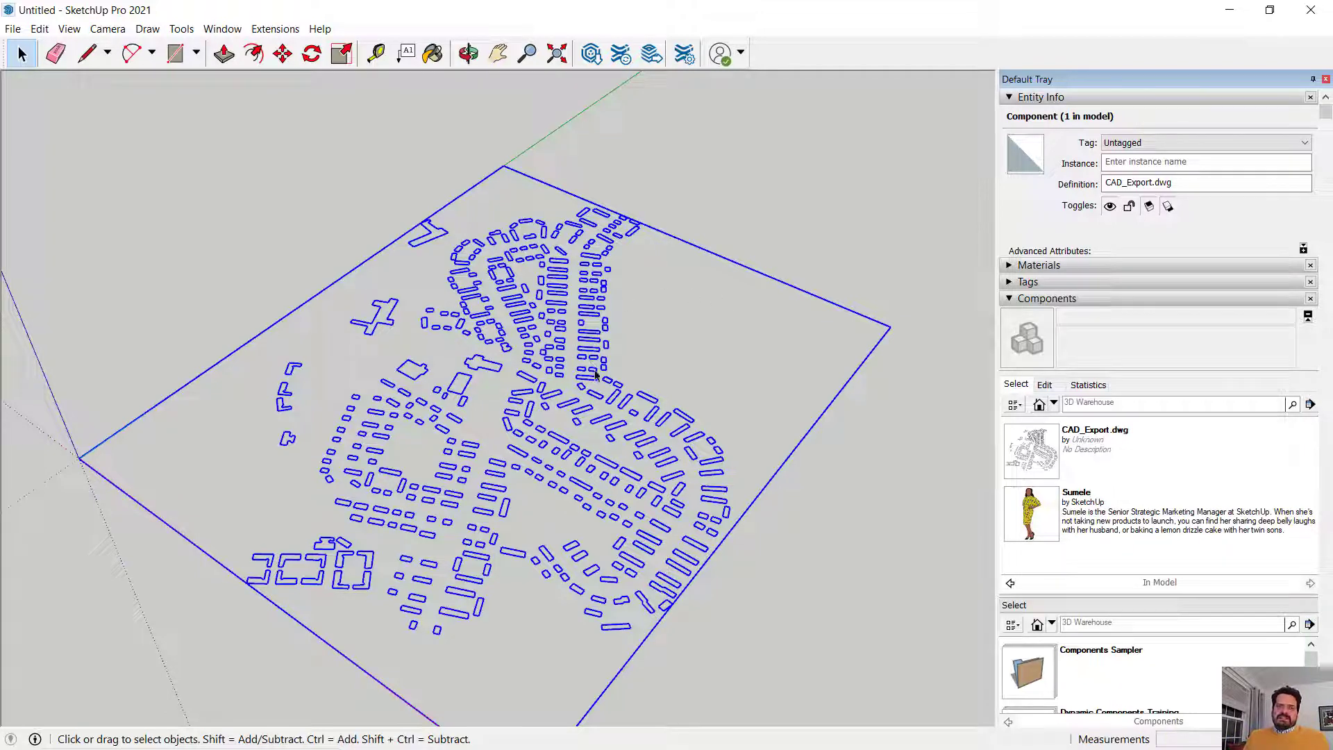
Explode the CAD_Export.dwg component into 1657 loose edges on the Footprint tag.
left_click(643, 339)
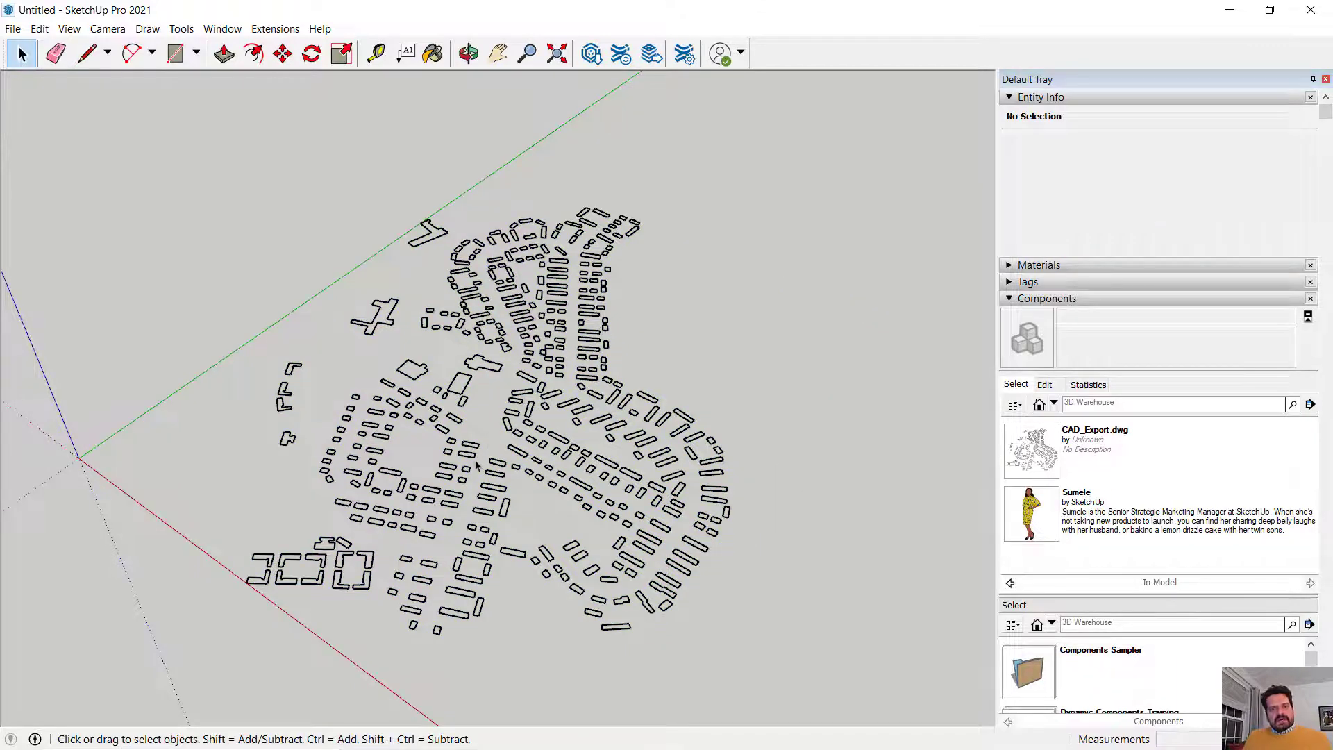
scroll(476, 467, "up", 6)
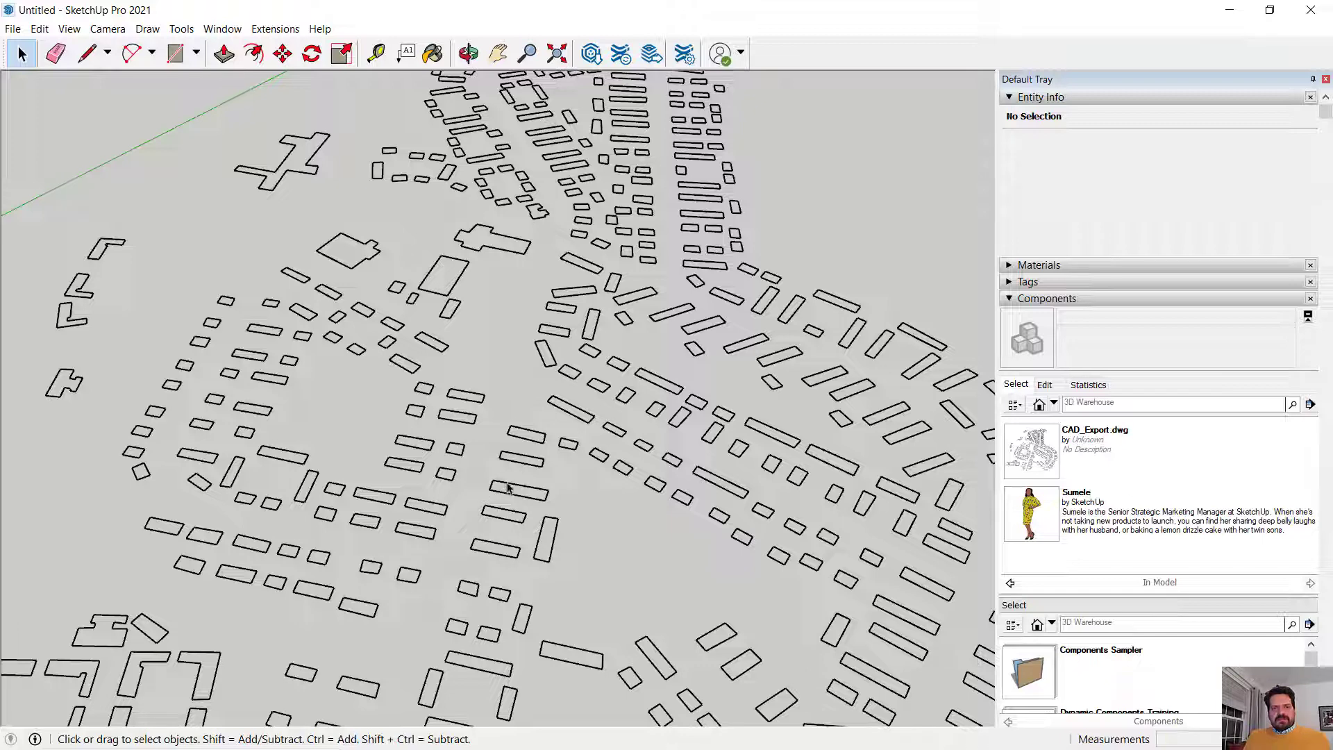
left_click(514, 488)
right_click(514, 488)
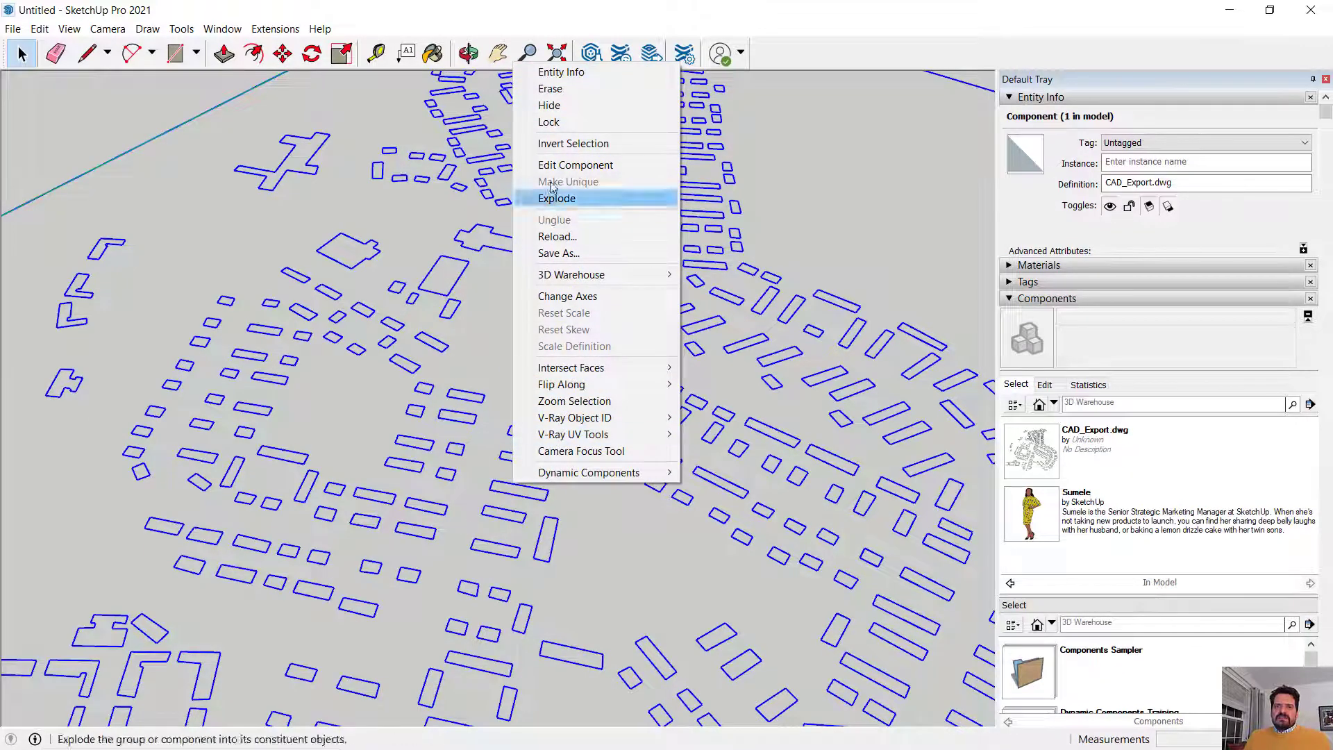
left_click(564, 200)
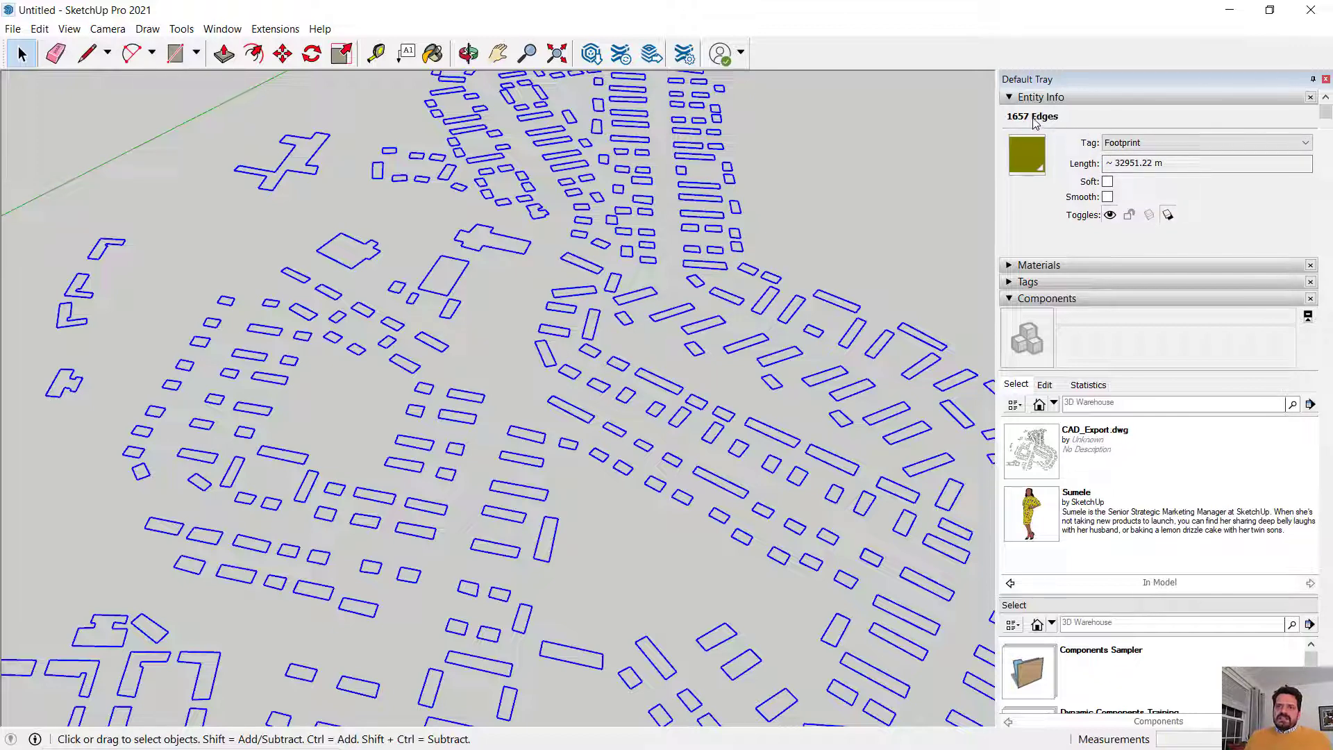
left_click(864, 158)
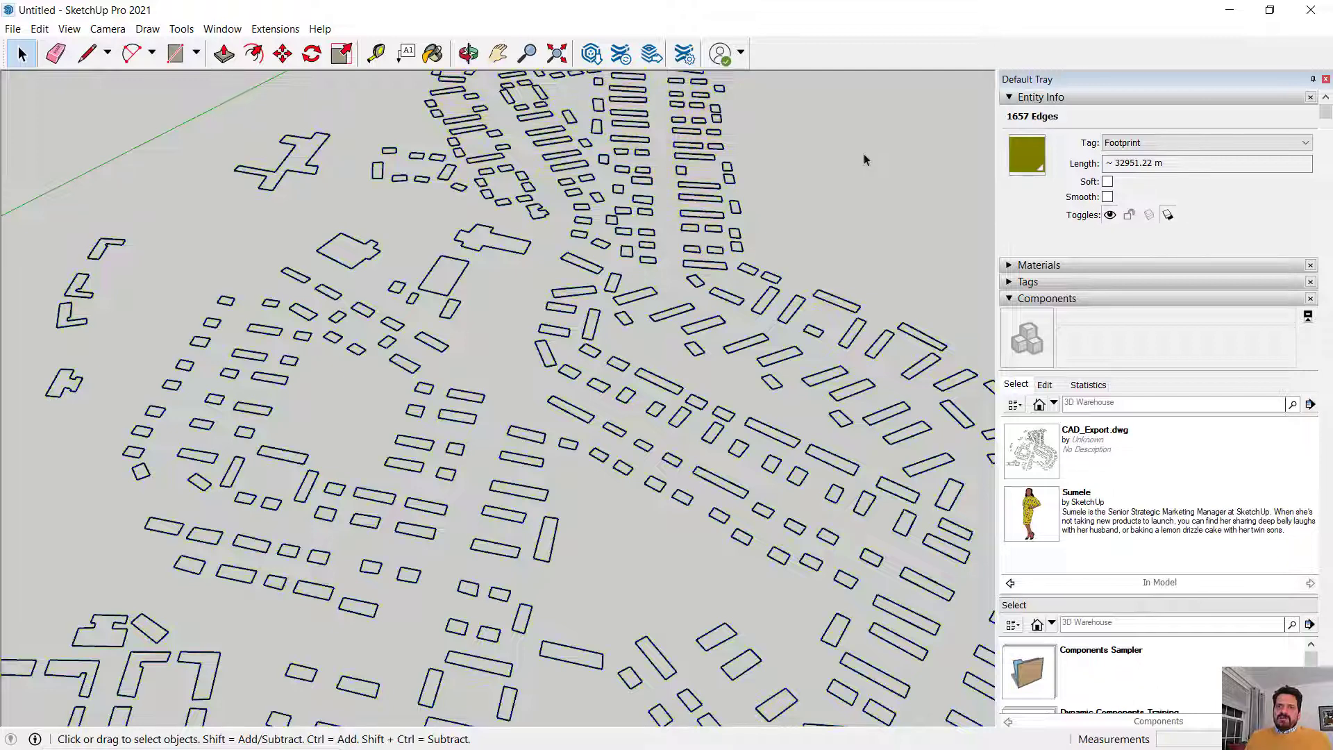
left_click(543, 362)
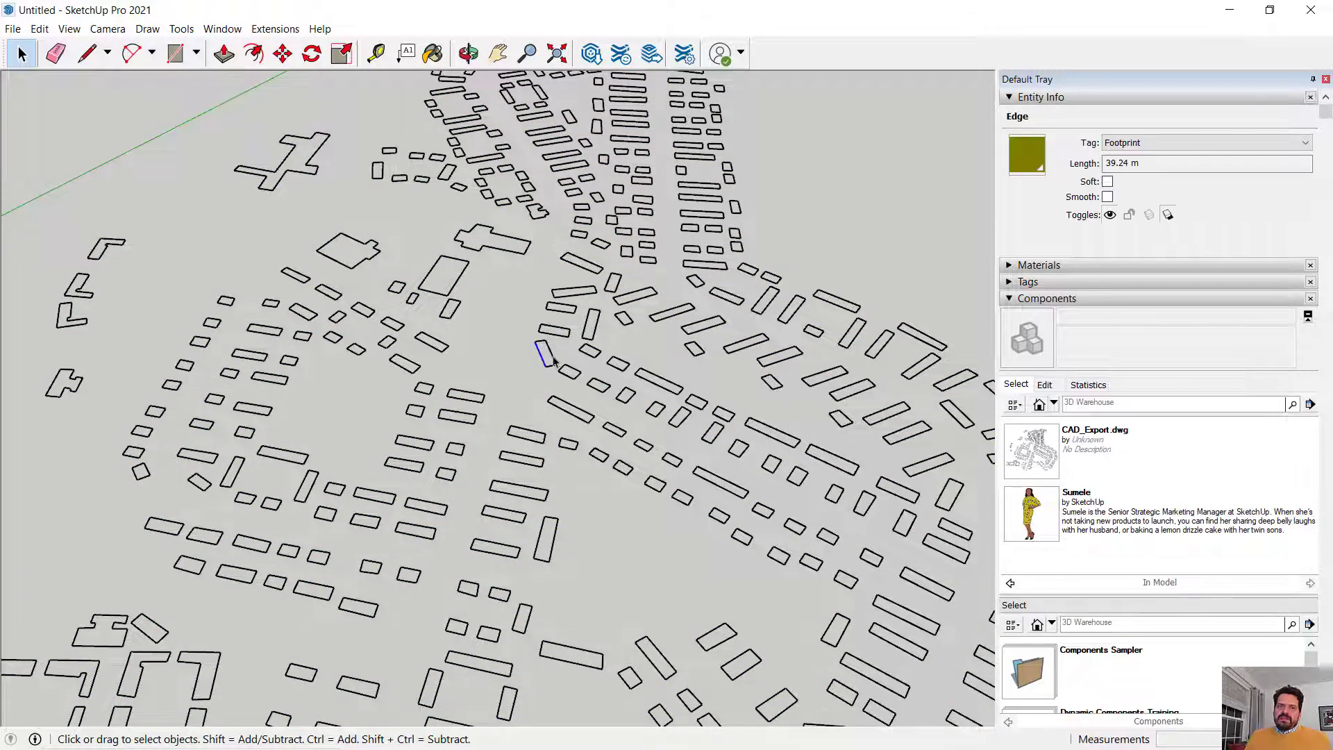
scroll(539, 335, "up", 8)
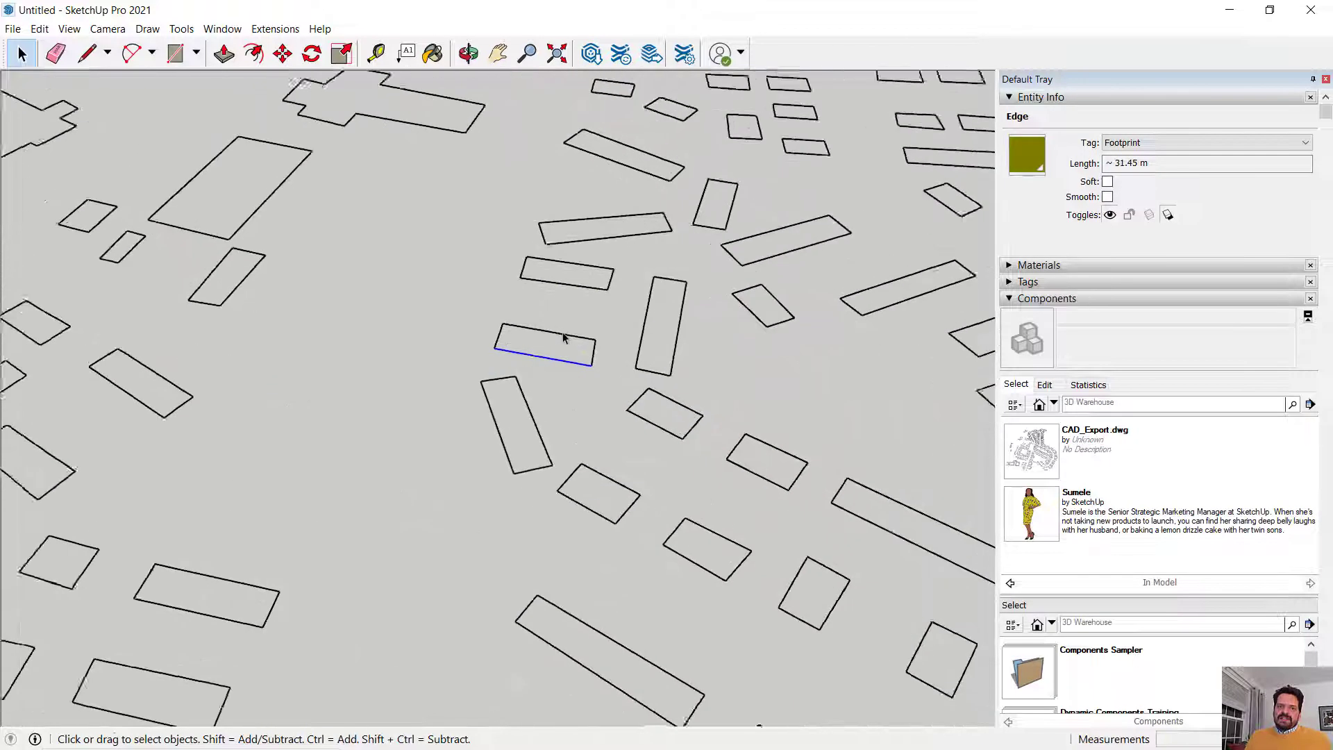
scroll(566, 343, "up", 2)
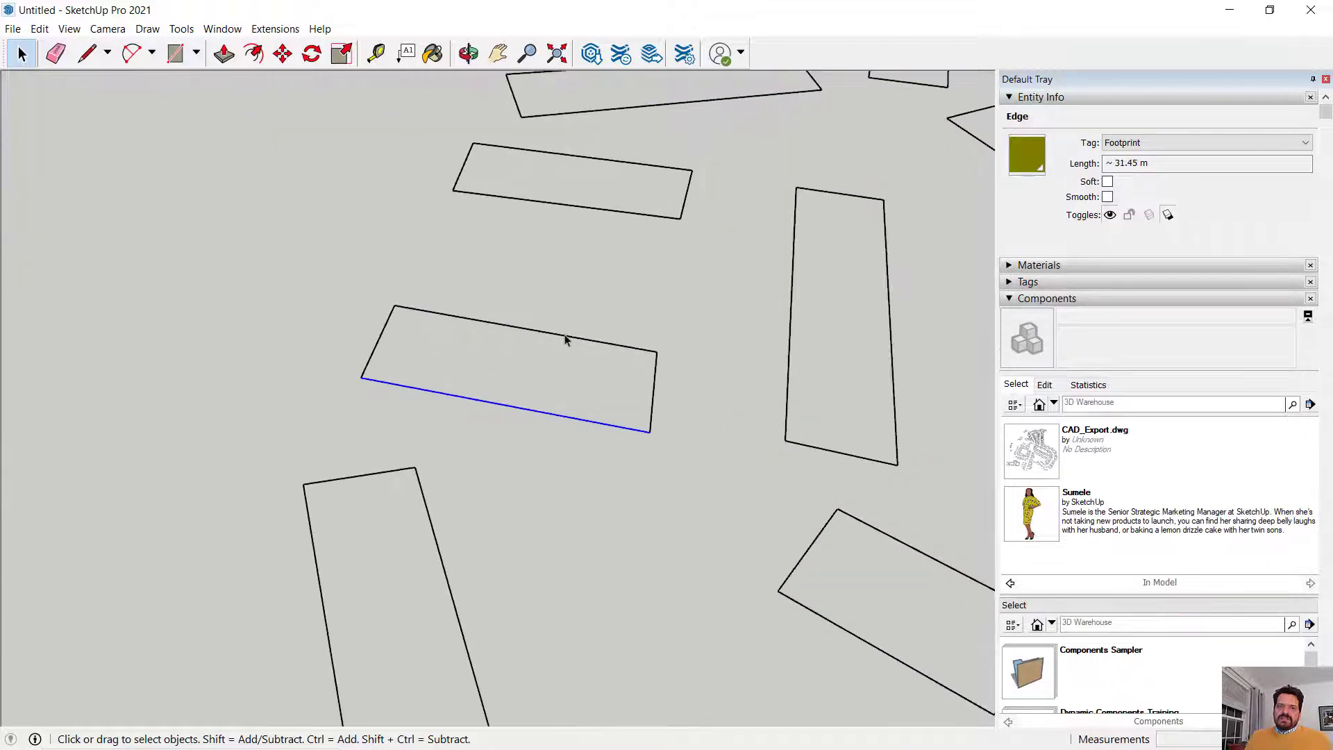
left_click(566, 338)
left_click(653, 384)
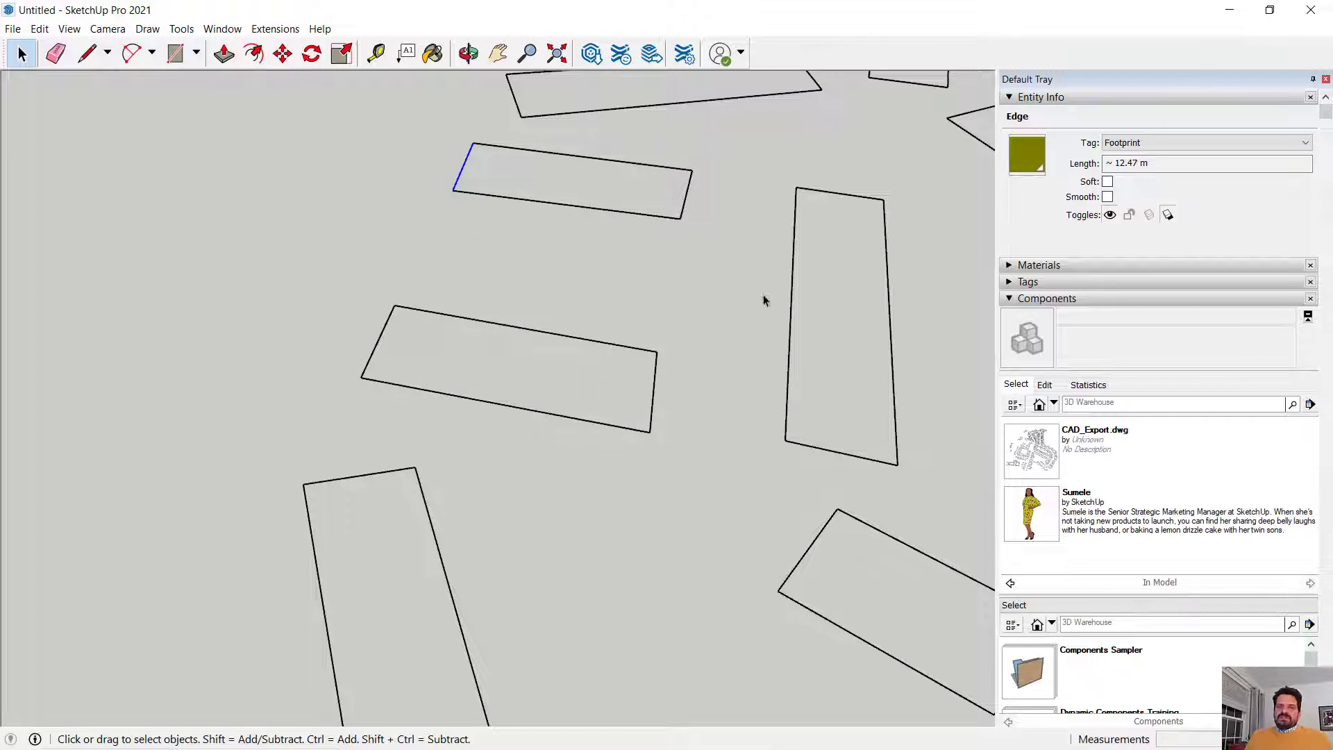
middle_click_drag(766, 340, 564, 398)
scroll(596, 254, "up", 1)
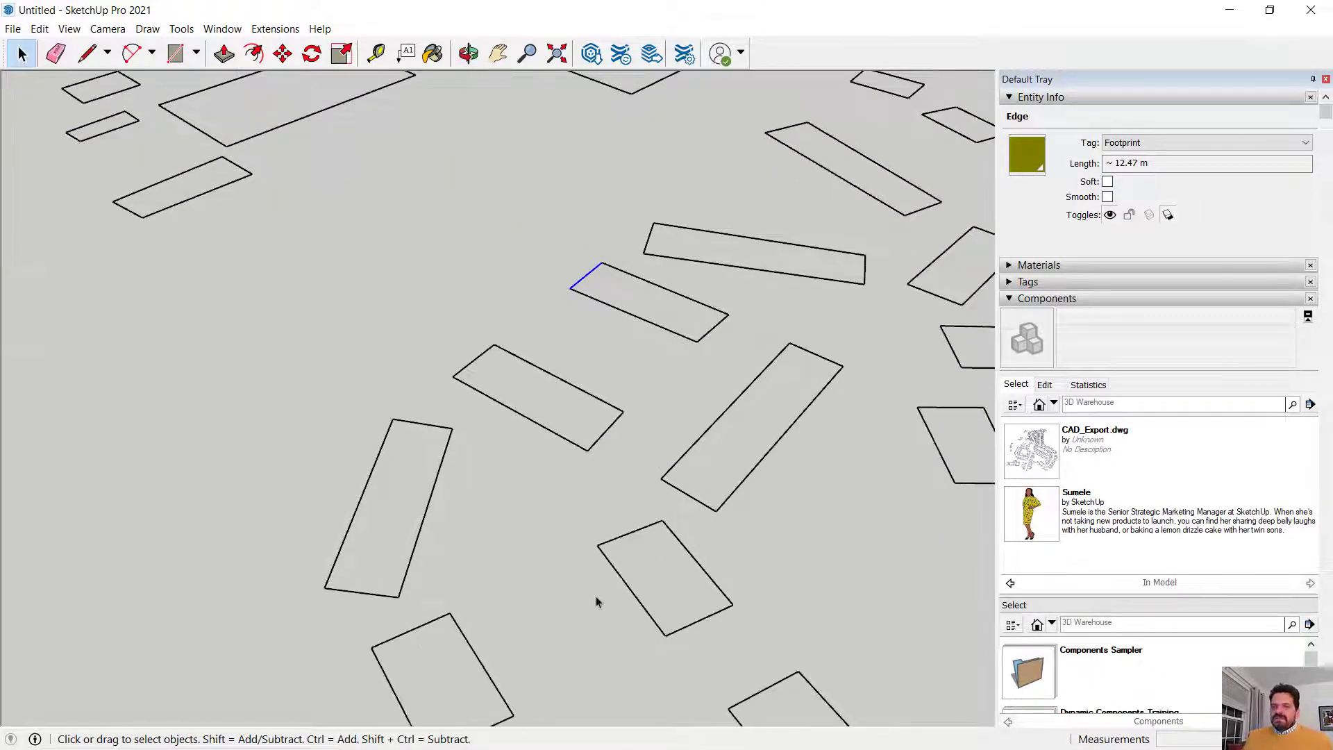
middle_click_drag(530, 575, 681, 532)
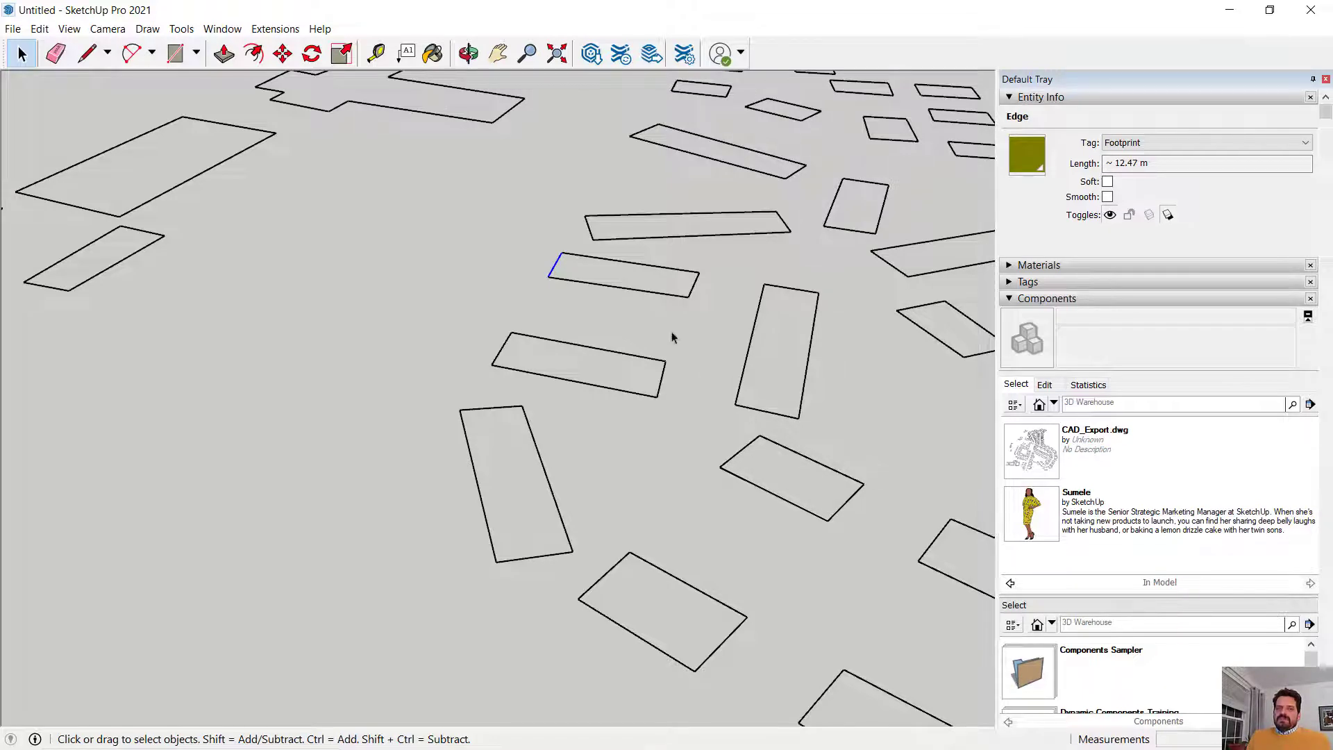
left_click(401, 431)
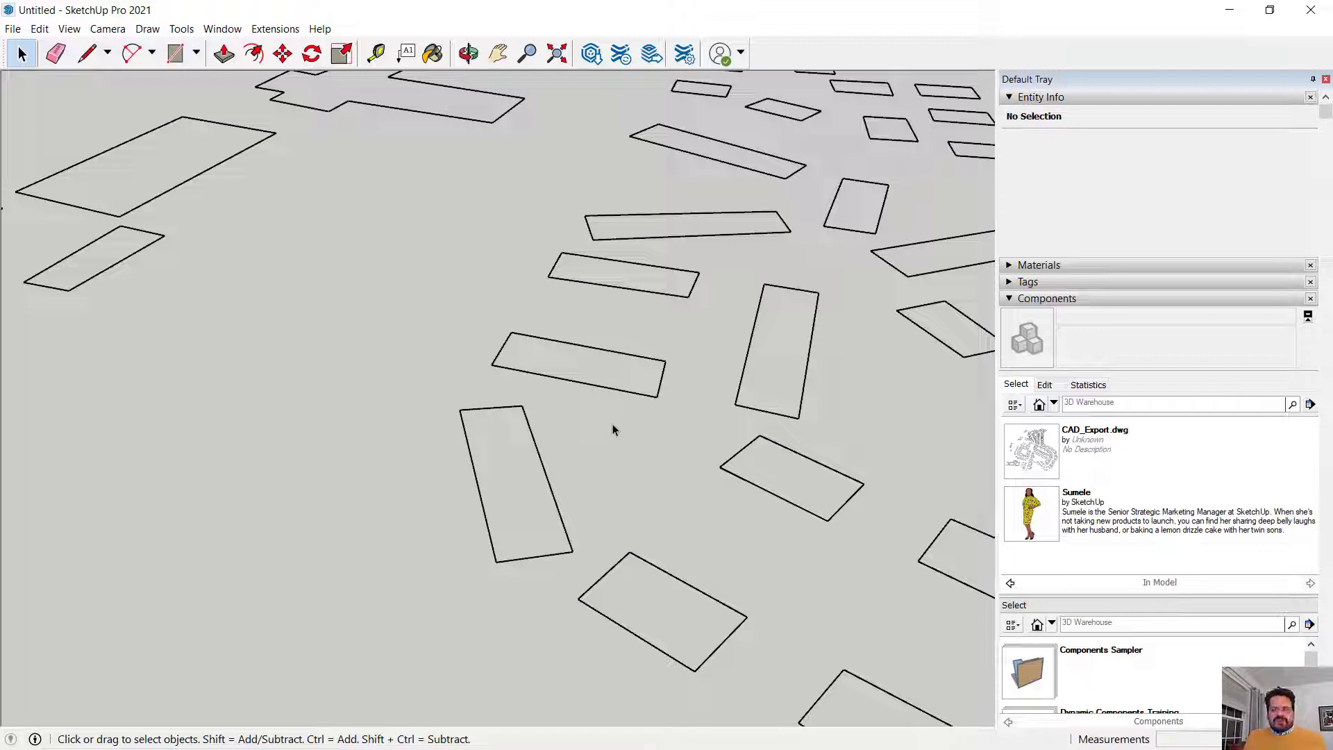
middle_click_drag(648, 429, 688, 431)
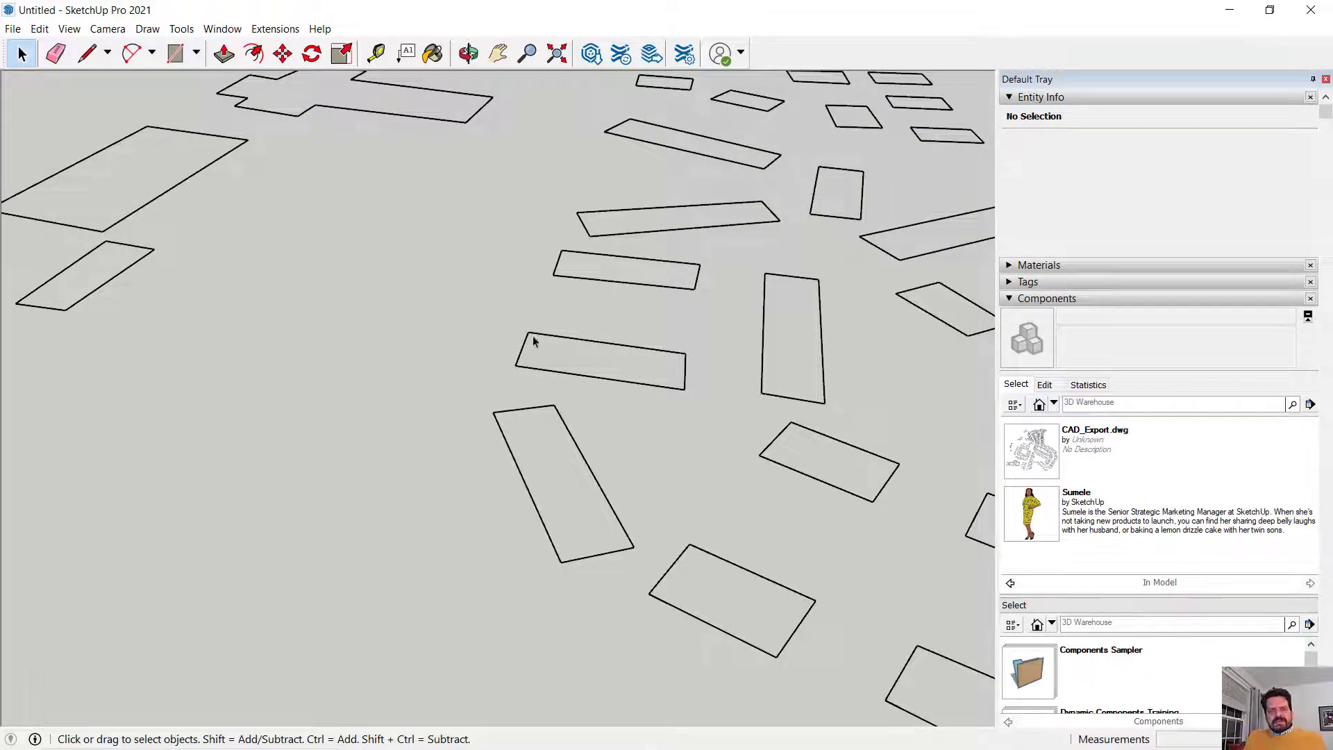
Redraw a closing edge on the slanted, three rectangular and cross-shaped outlines to form faces.
left_click(88, 53)
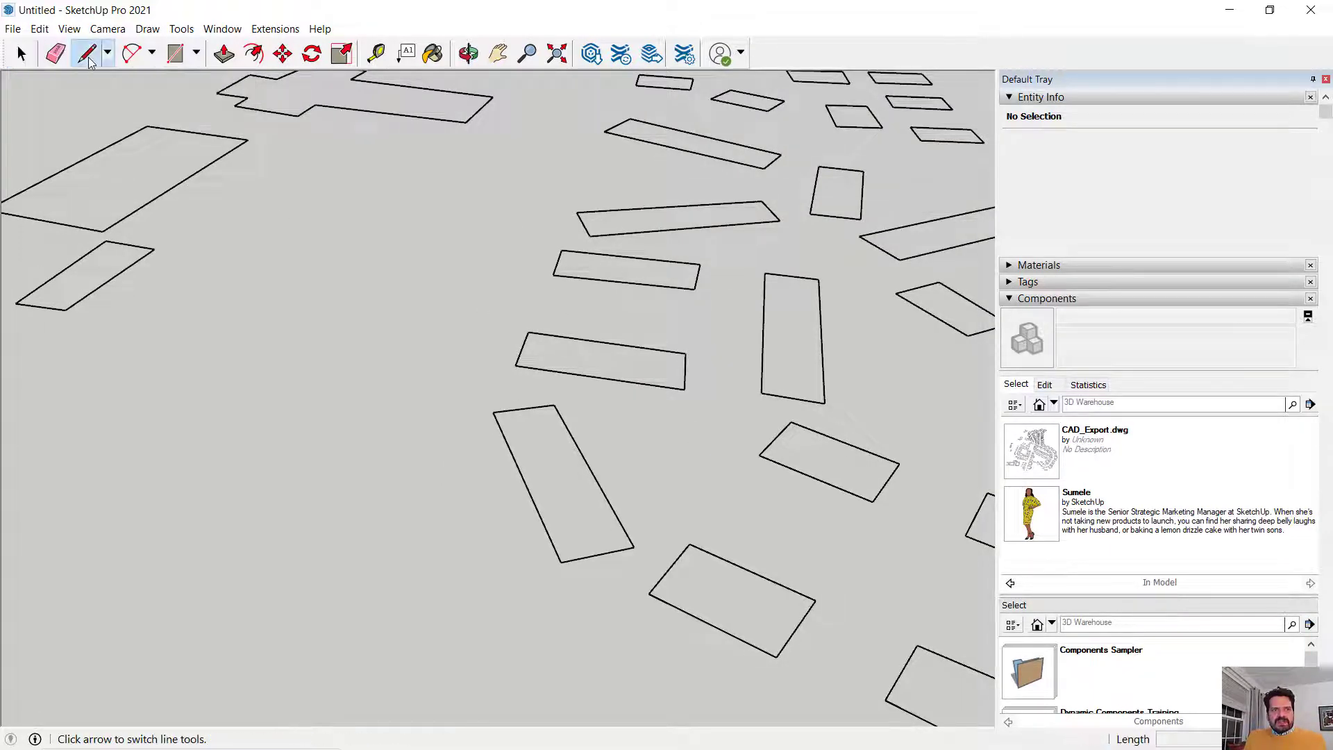
left_click(493, 412)
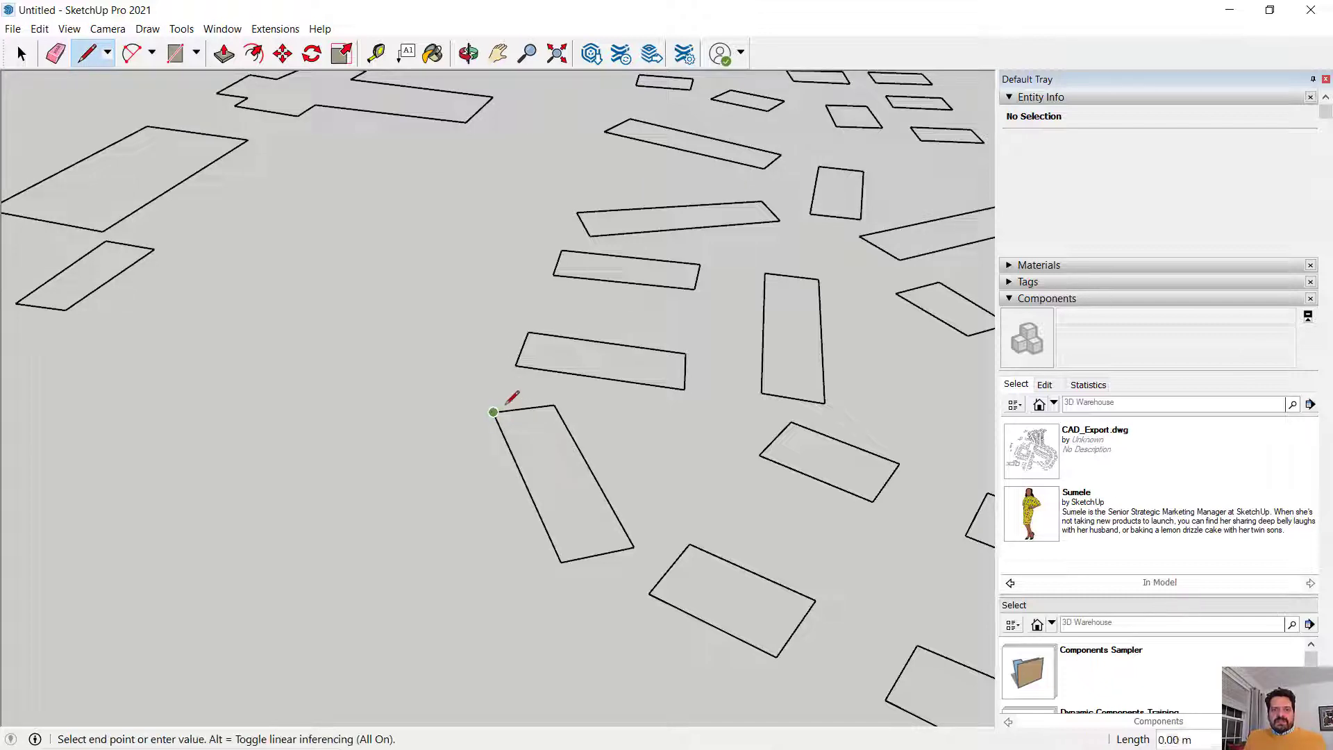
left_click(555, 404)
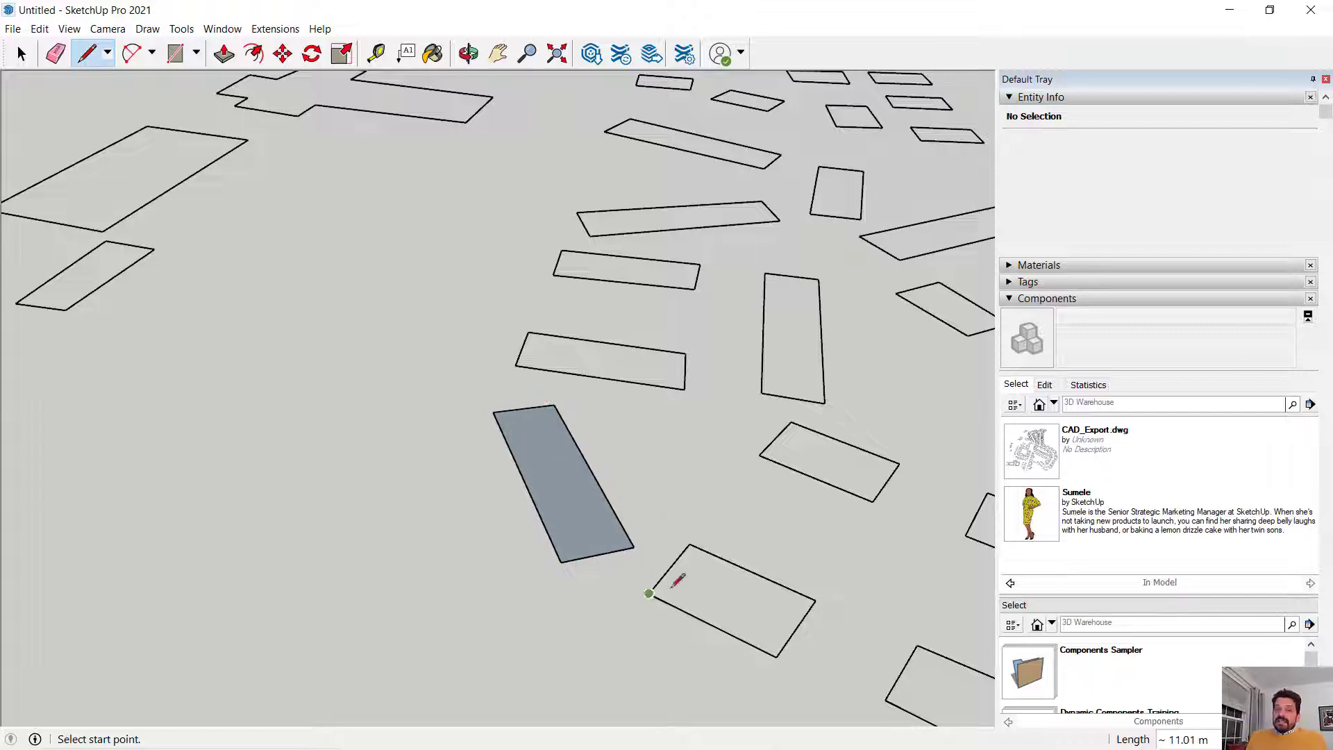
left_click(648, 594)
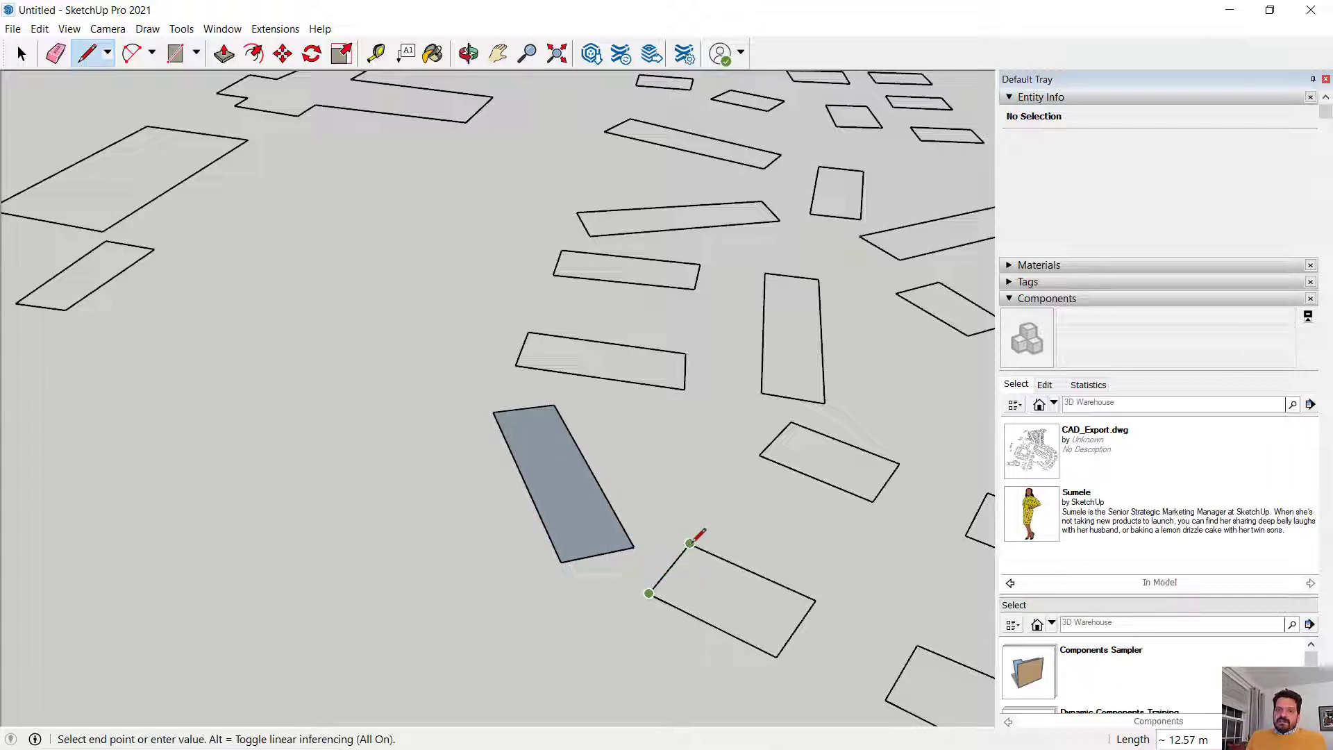
left_click(689, 543)
left_click(759, 456)
left_click(792, 423)
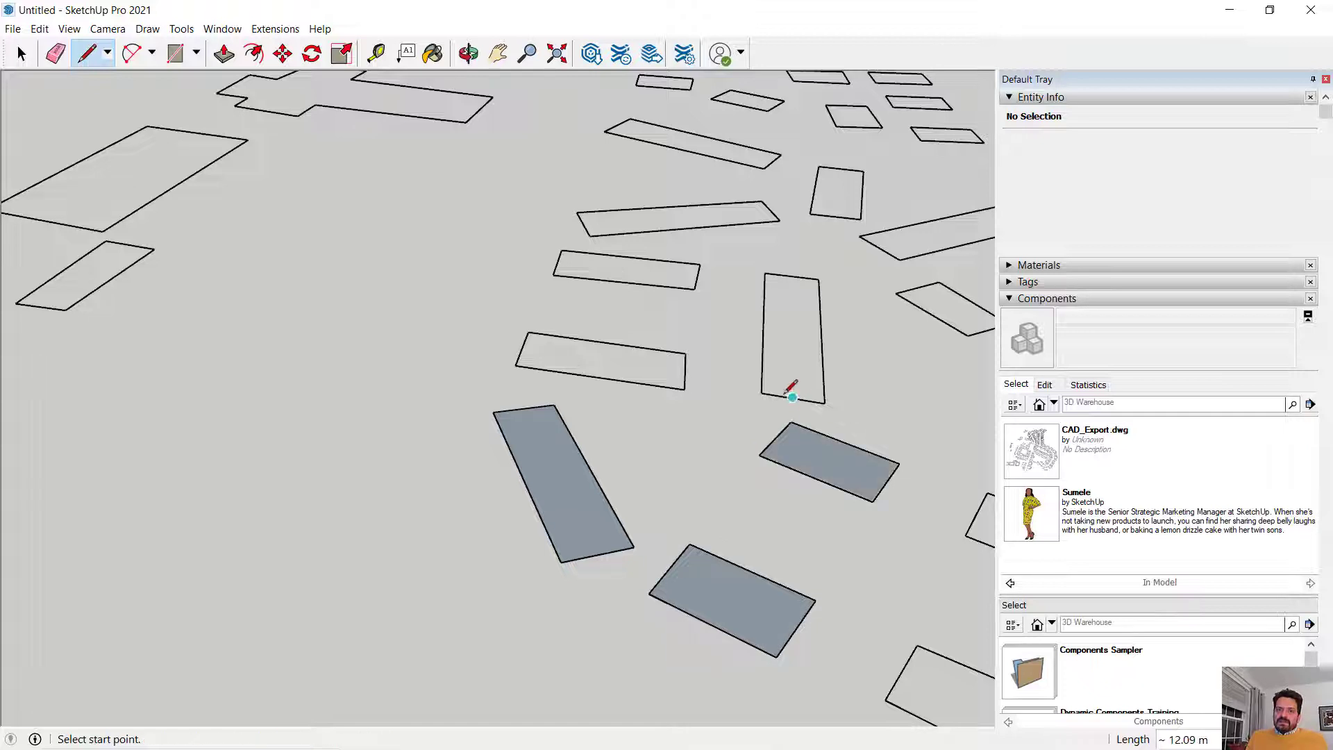
left_click(763, 394)
left_click(825, 402)
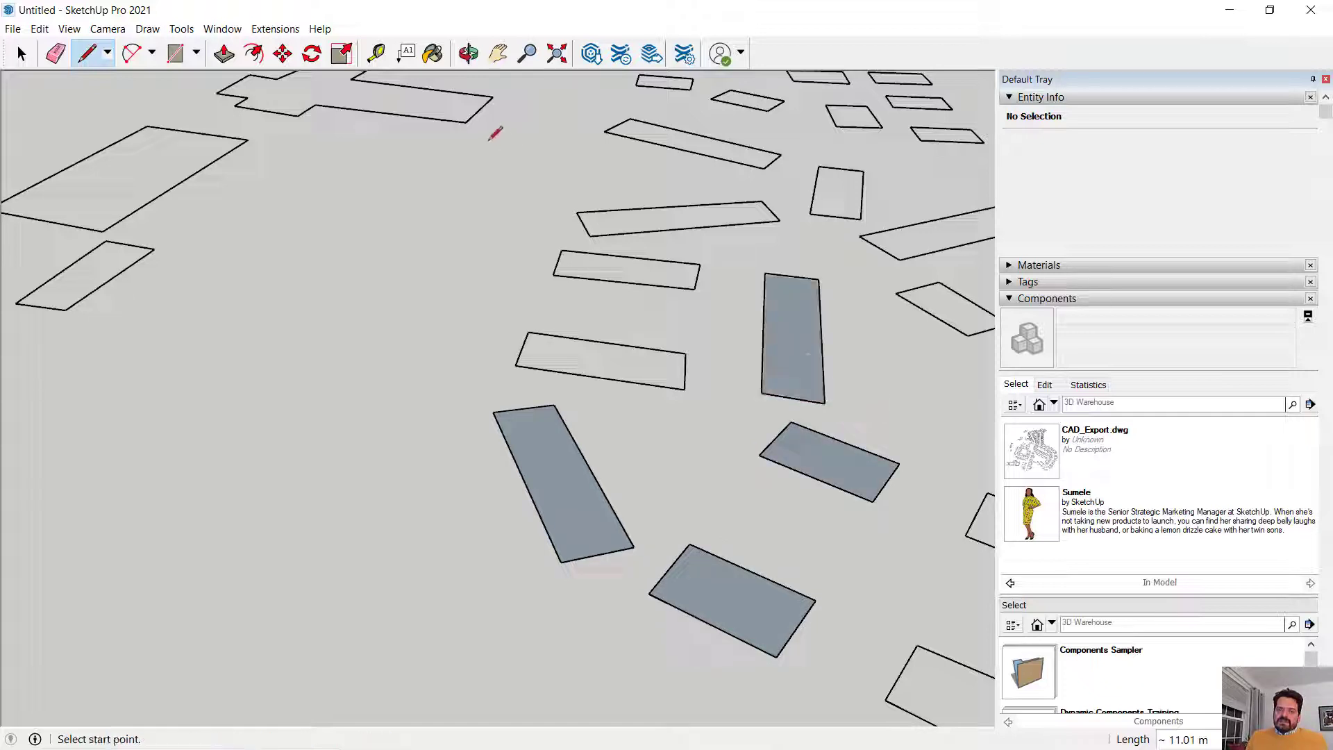
left_click(493, 95)
left_click(465, 122)
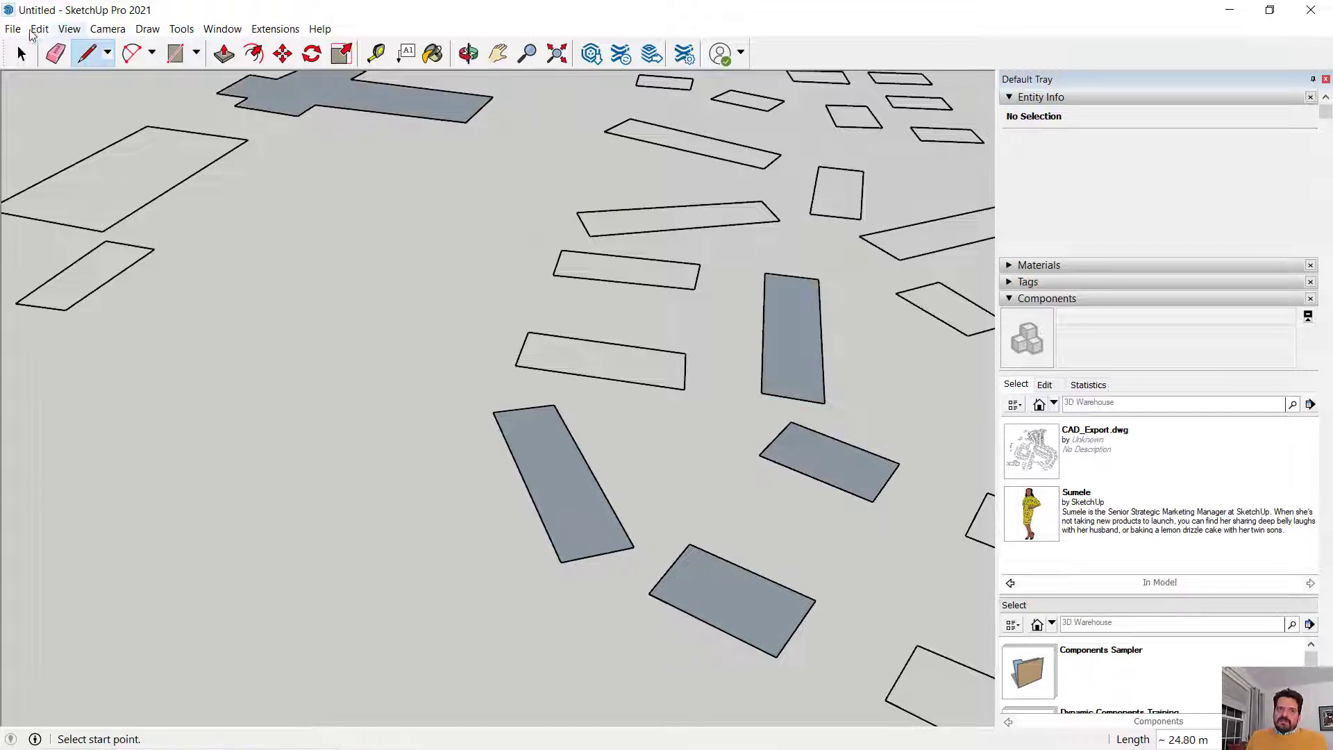
Select each new face in turn to check its area, one measuring 433.87 m².
left_click(21, 54)
middle_click_drag(182, 203, 566, 429)
left_click(614, 492)
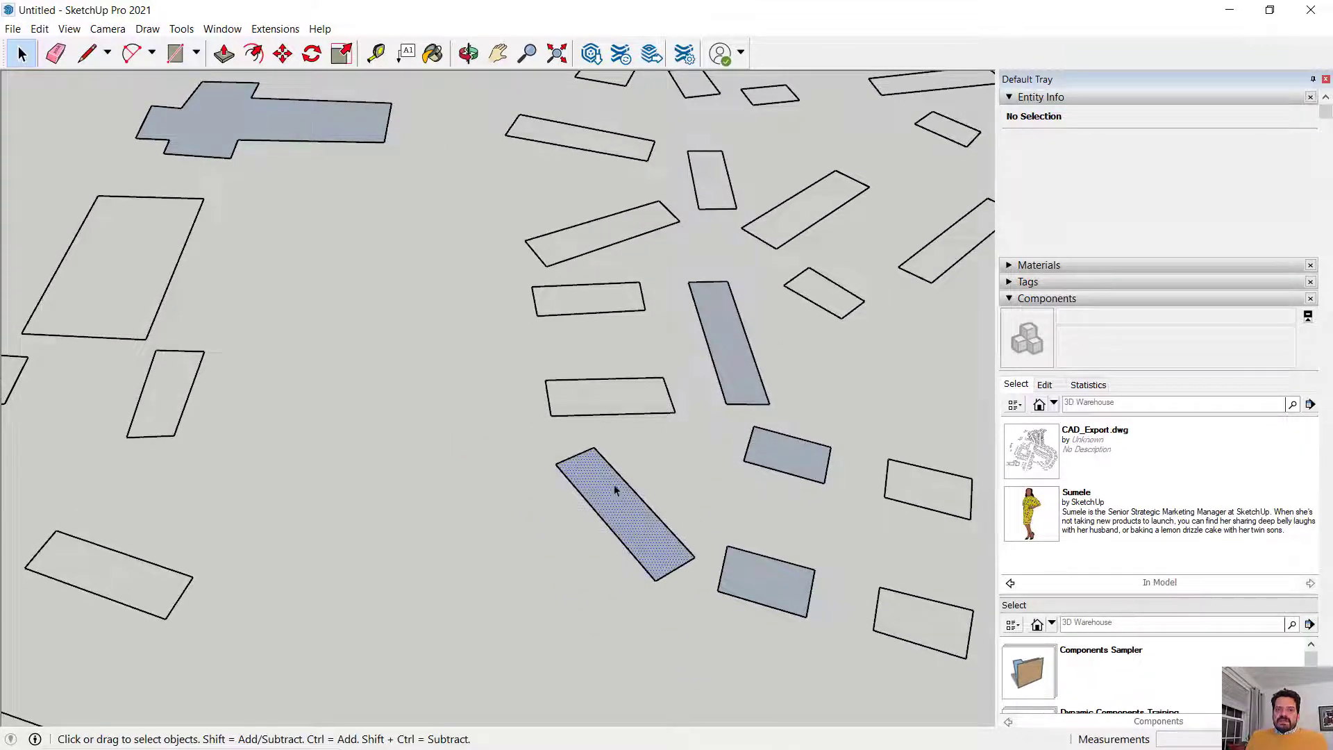
left_click(728, 378)
left_click(785, 452)
left_click(780, 583)
left_click(625, 530)
left_click(722, 382)
left_click(769, 460)
left_click(725, 567)
left_click(646, 547)
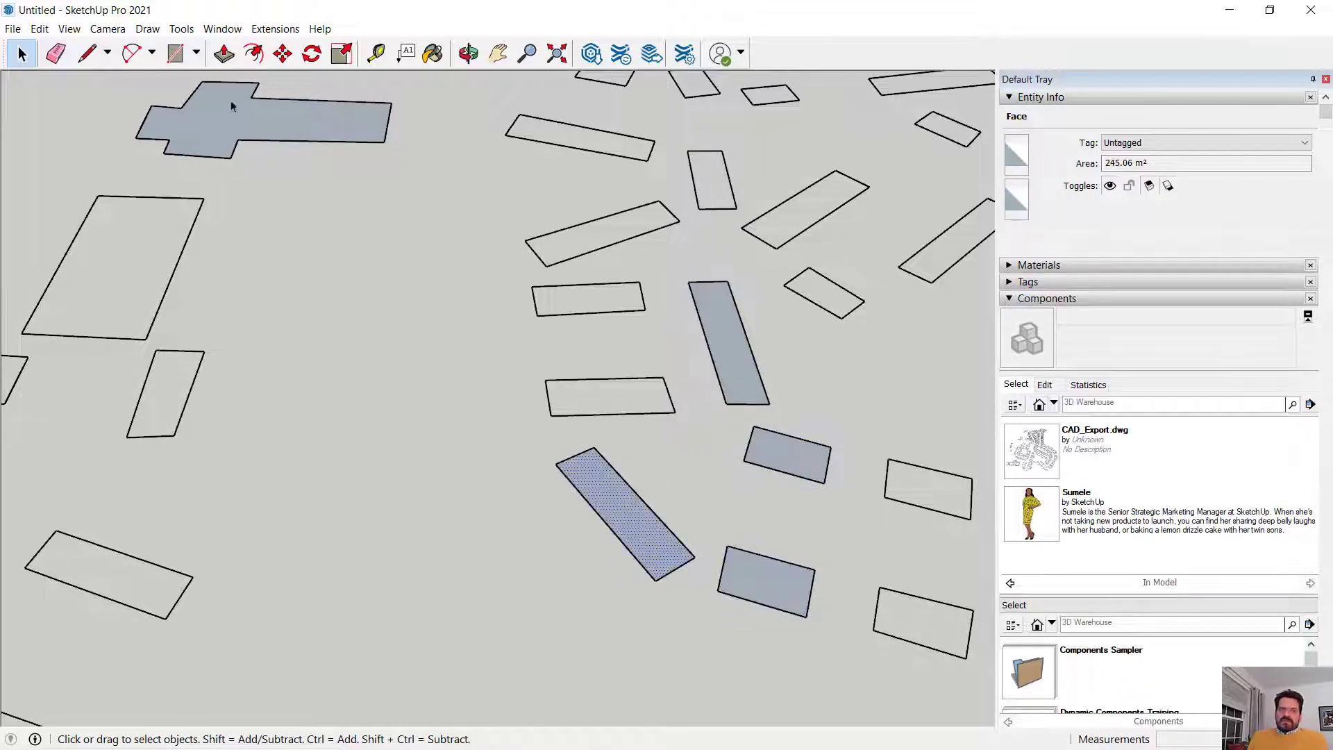
left_click(224, 55)
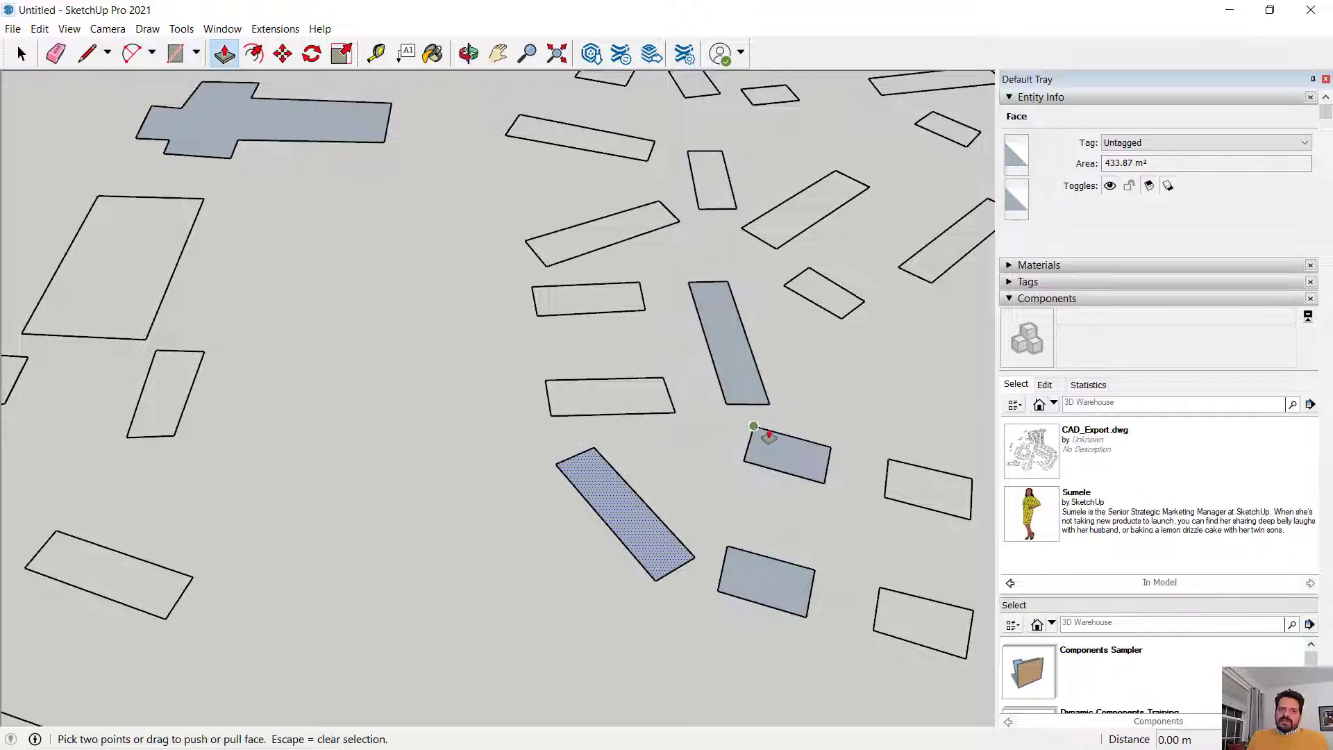
Try a Push/Pull on a footprint face, then undo it and clear the selection.
scroll(790, 453, "up", 3)
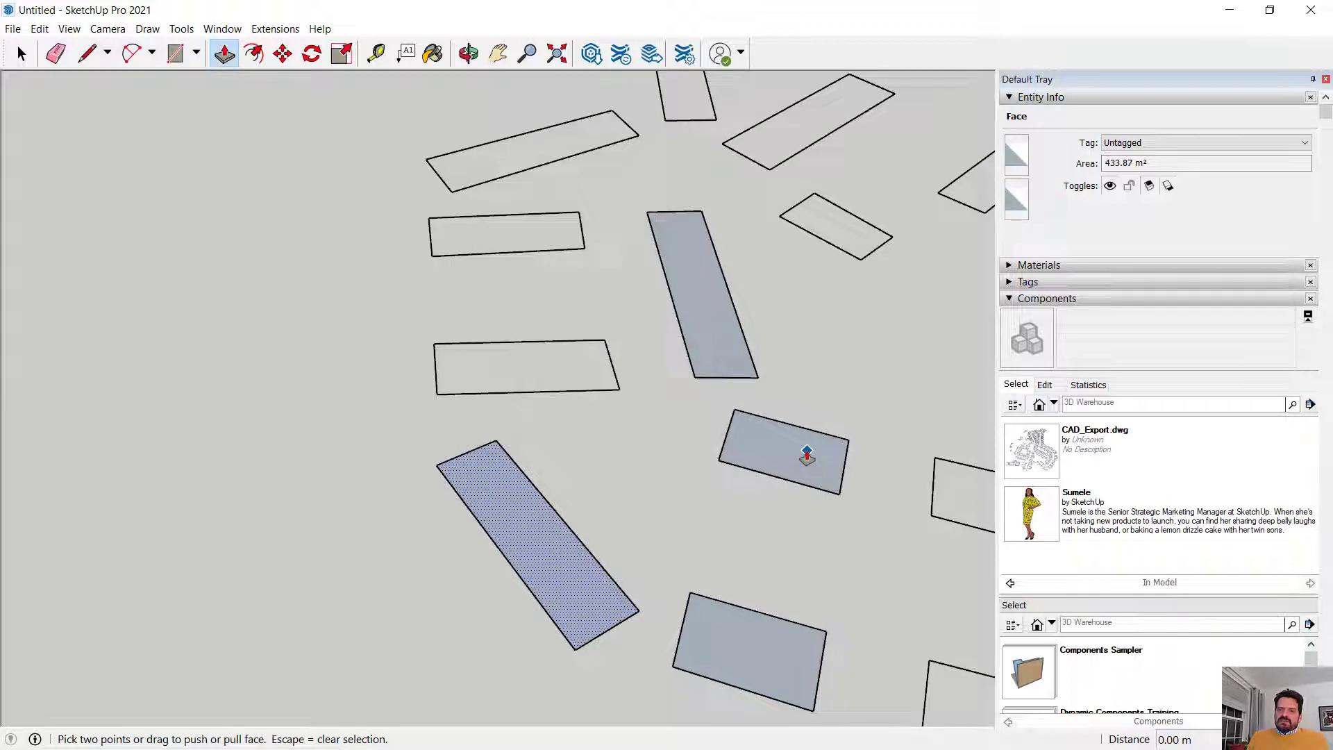
left_click_drag(808, 453, 798, 386)
key("ctrl+z")
key("Escape")
left_click(21, 53)
Push/Pull the middle-right footprint up 2 m, then pull its top to about 31 m.
left_click(767, 450)
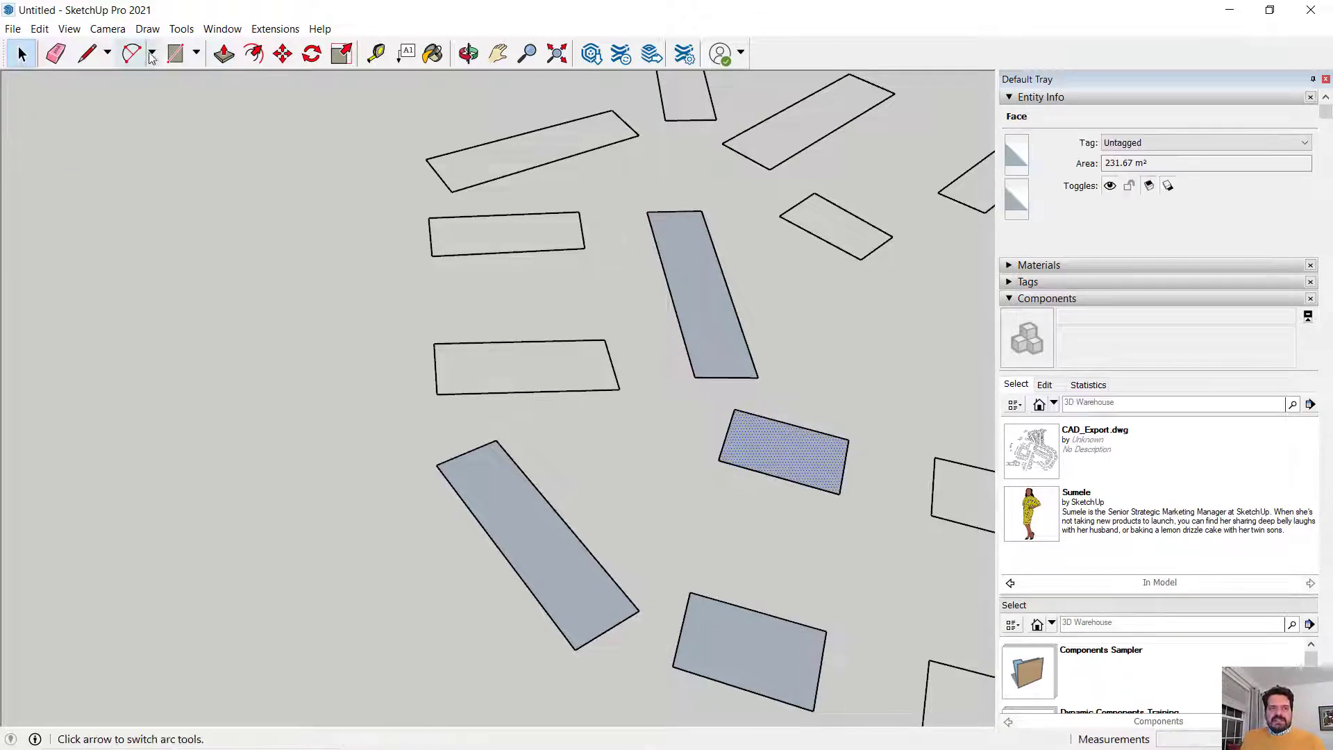
key("p")
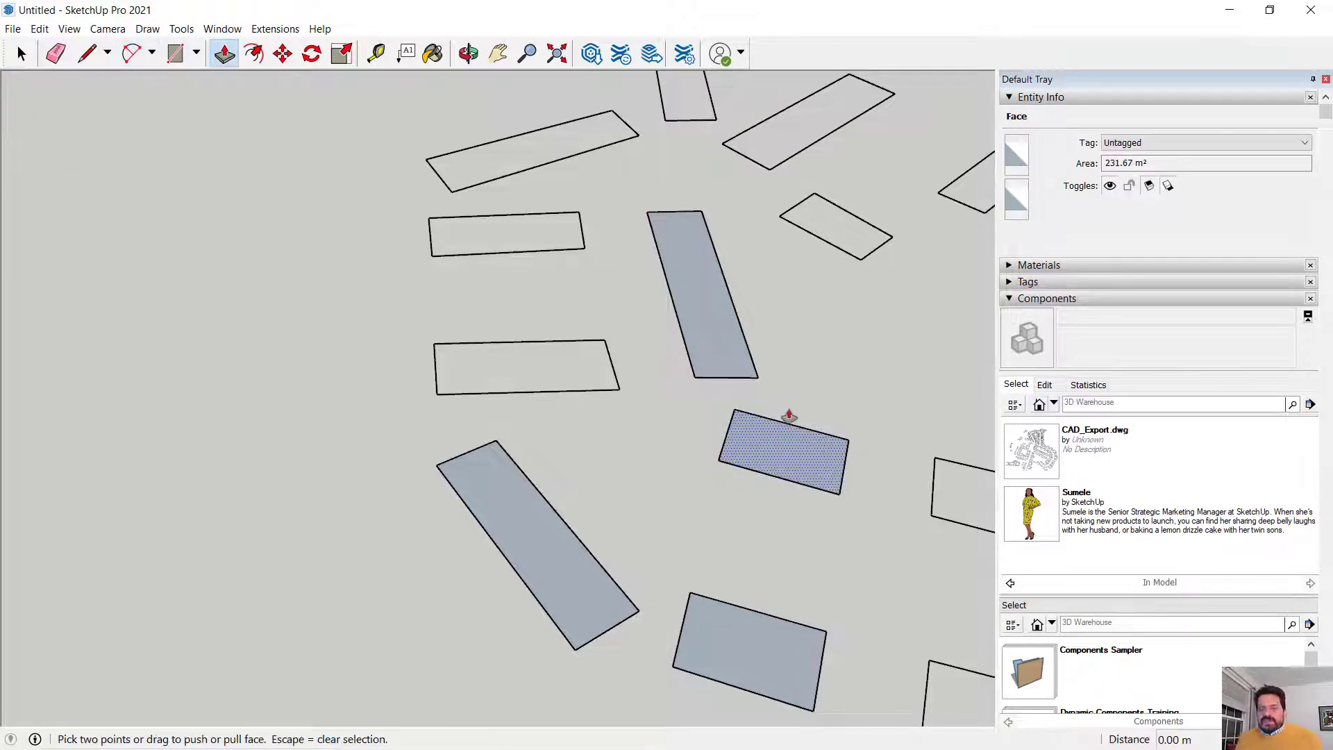
left_click(804, 455)
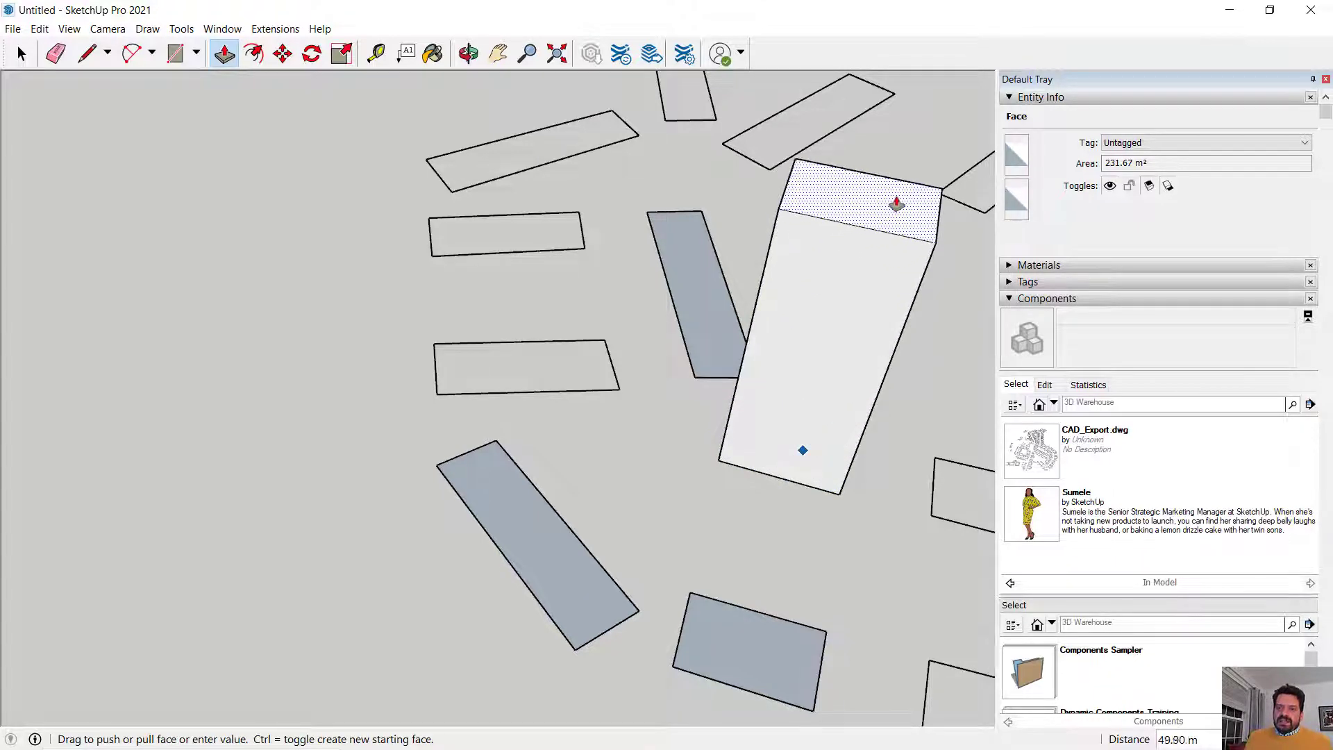
left_click(818, 589)
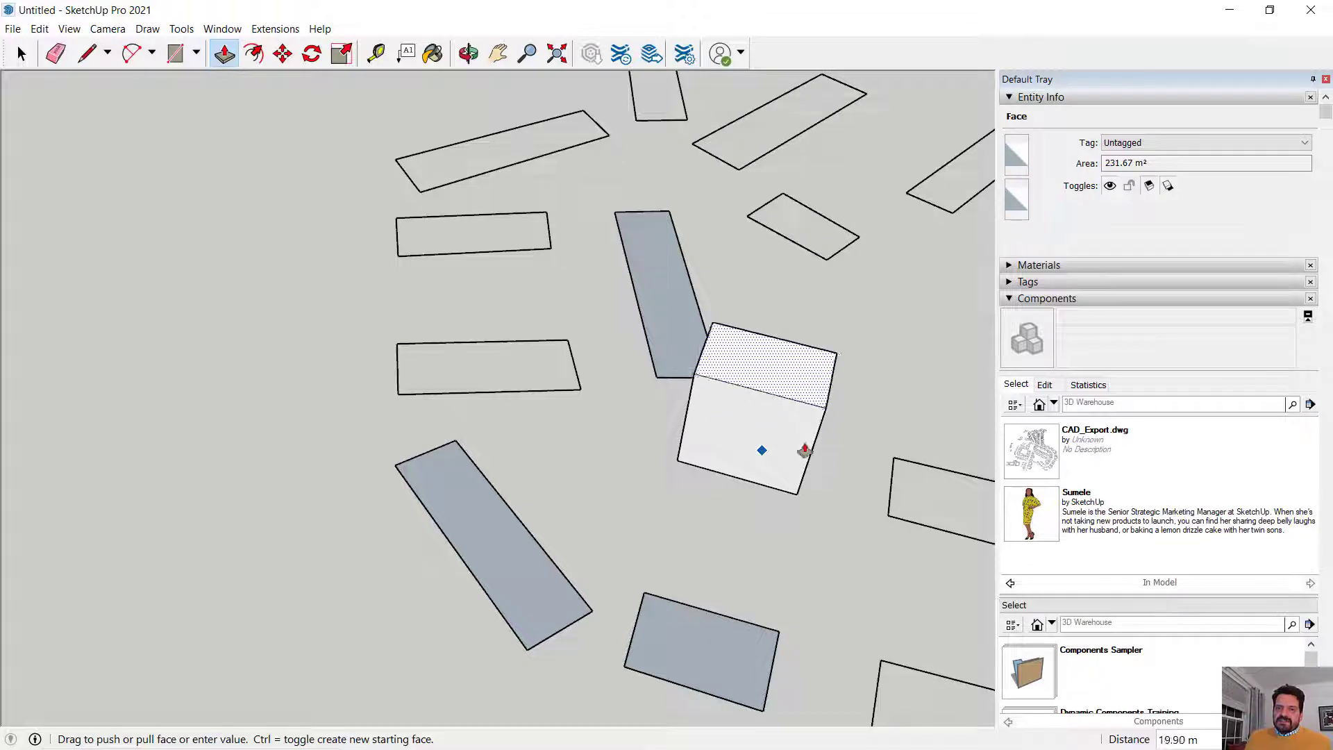
type("2")
key("Return")
left_click(806, 464)
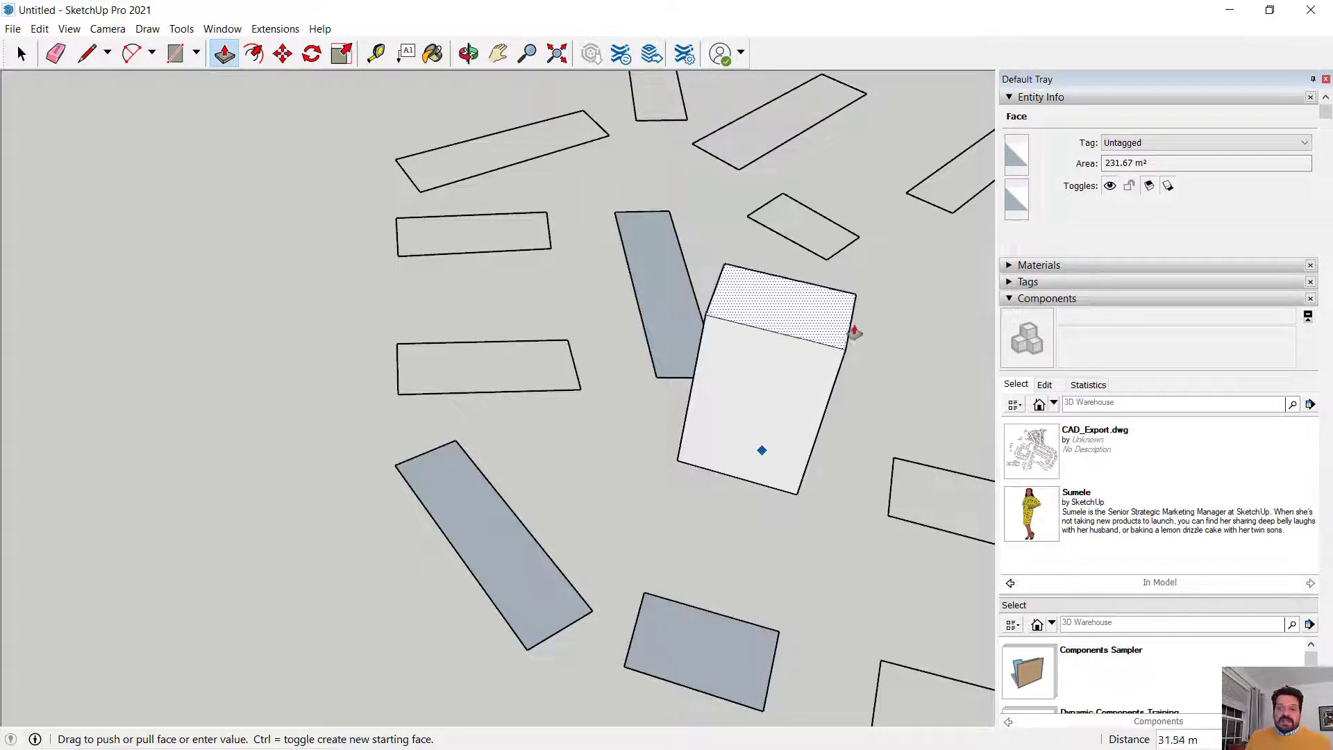
left_click(851, 329)
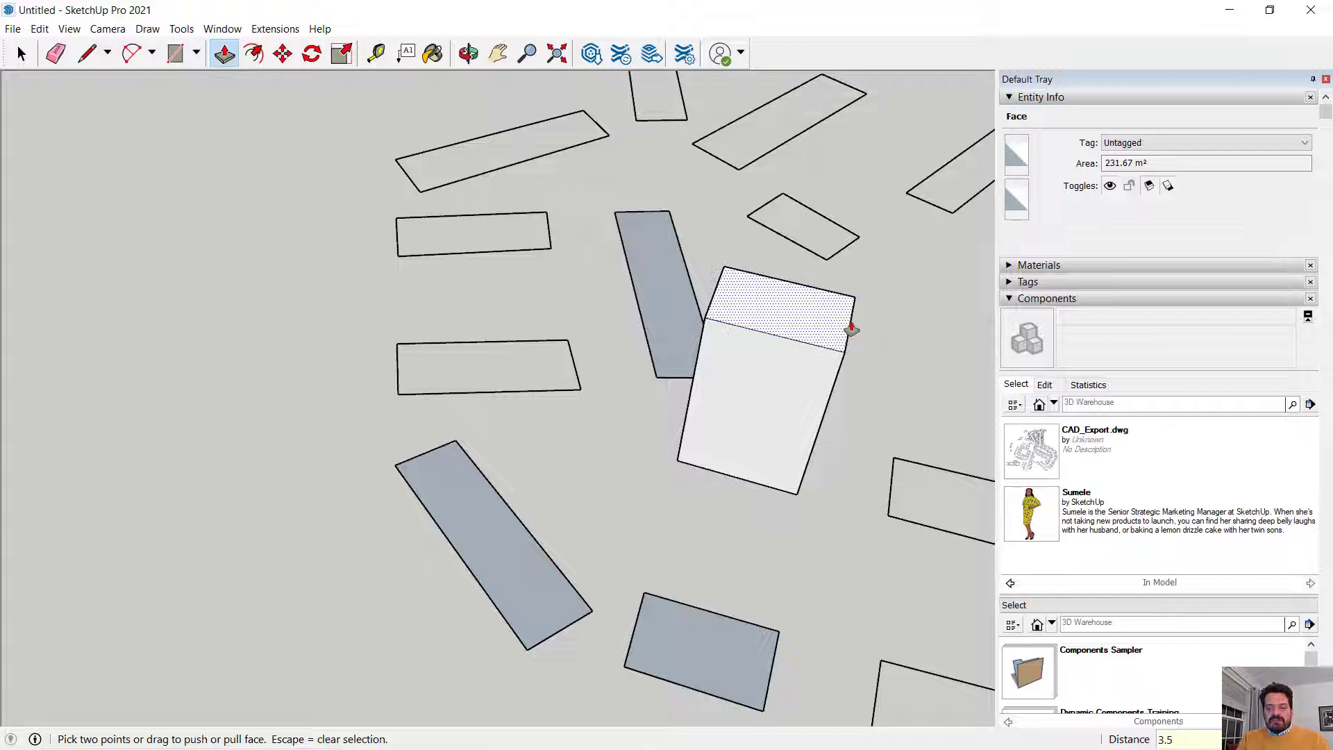
Set the current block to 3.5 m and raise the lower-right footprint 3.5 m.
type("3.5")
key("Return")
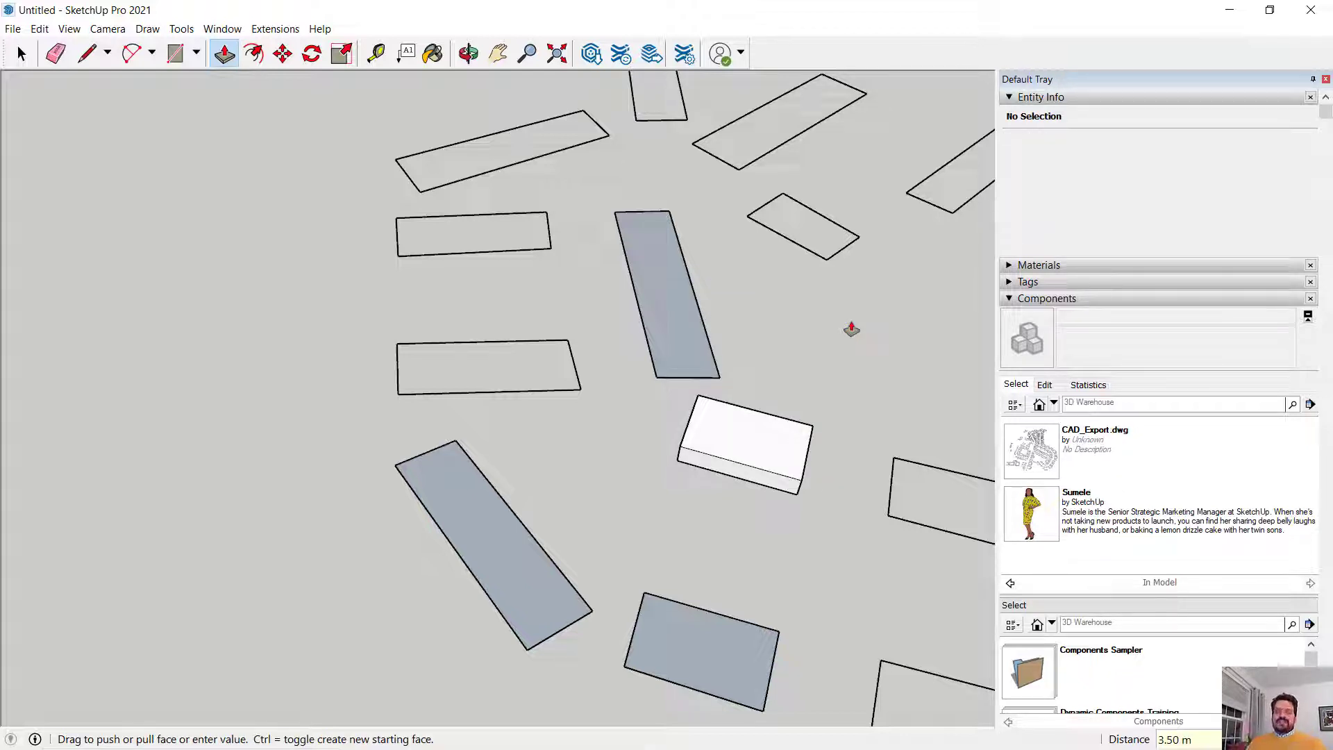
left_click_drag(734, 663, 736, 544)
type("3.5")
key("Return")
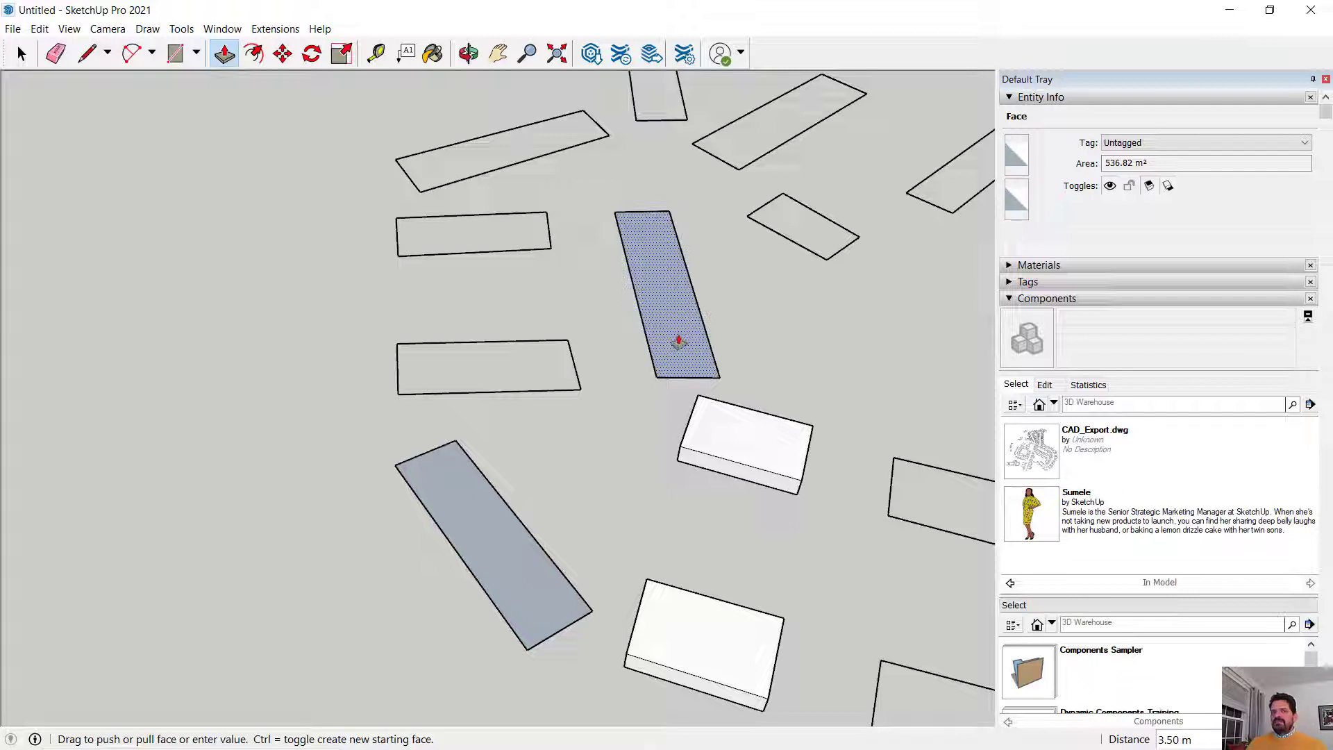
Raise the tall and slanted footprints into 8 m blocks.
left_click_drag(678, 341, 697, 221)
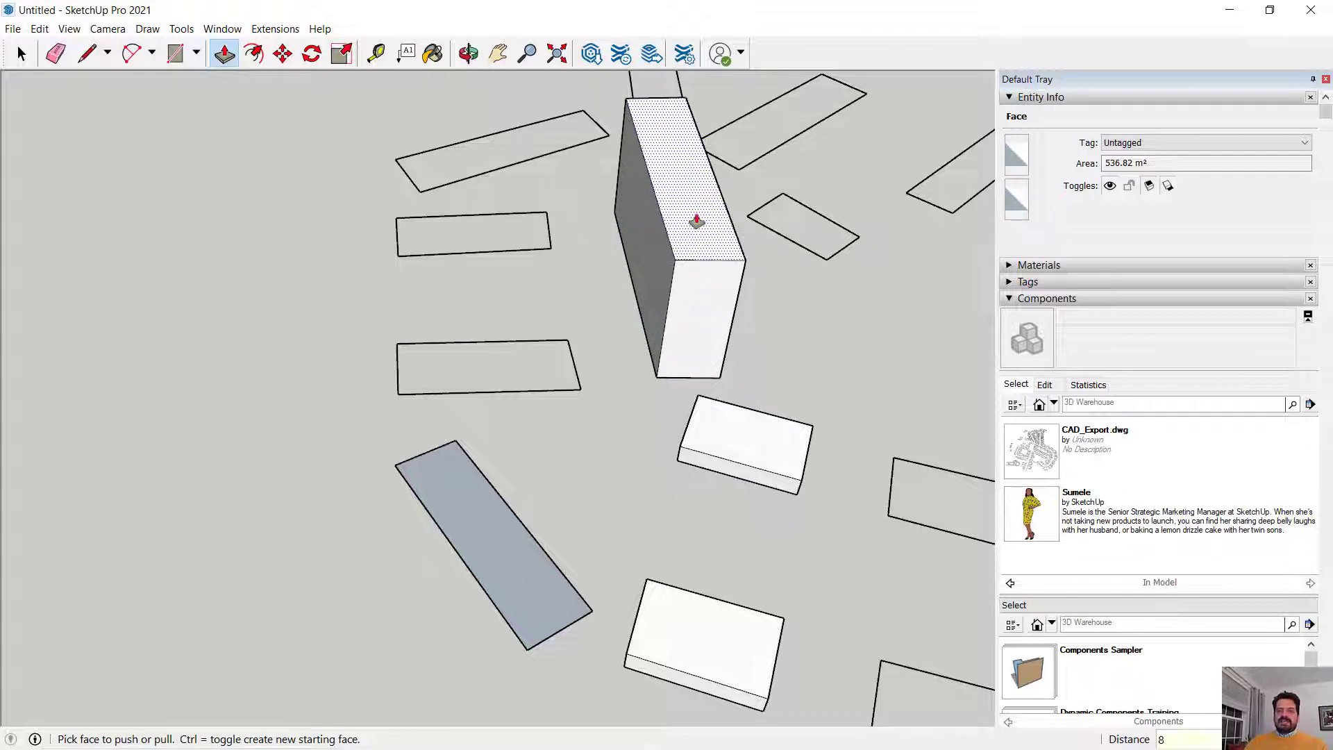
key("Return")
left_click_drag(512, 539, 512, 455)
type("8")
key("Return")
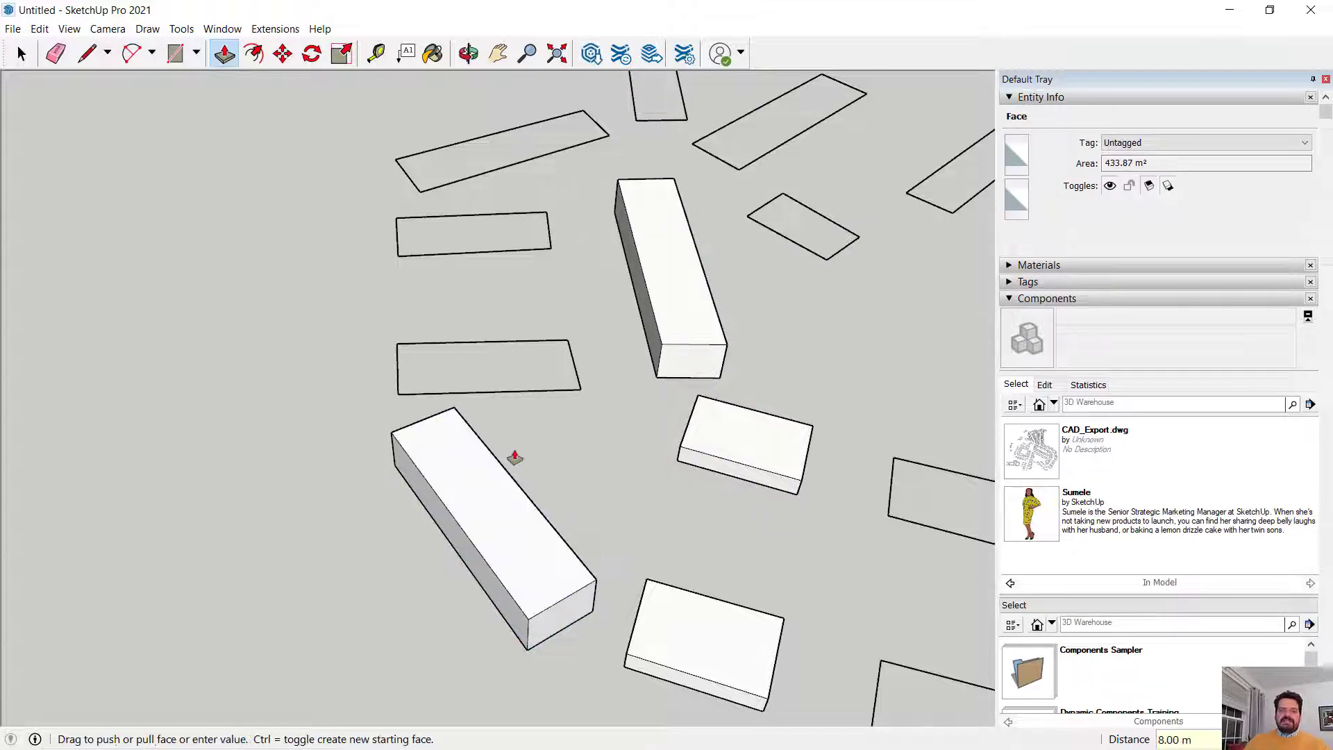
left_click(21, 54)
middle_click_drag(693, 497, 614, 404)
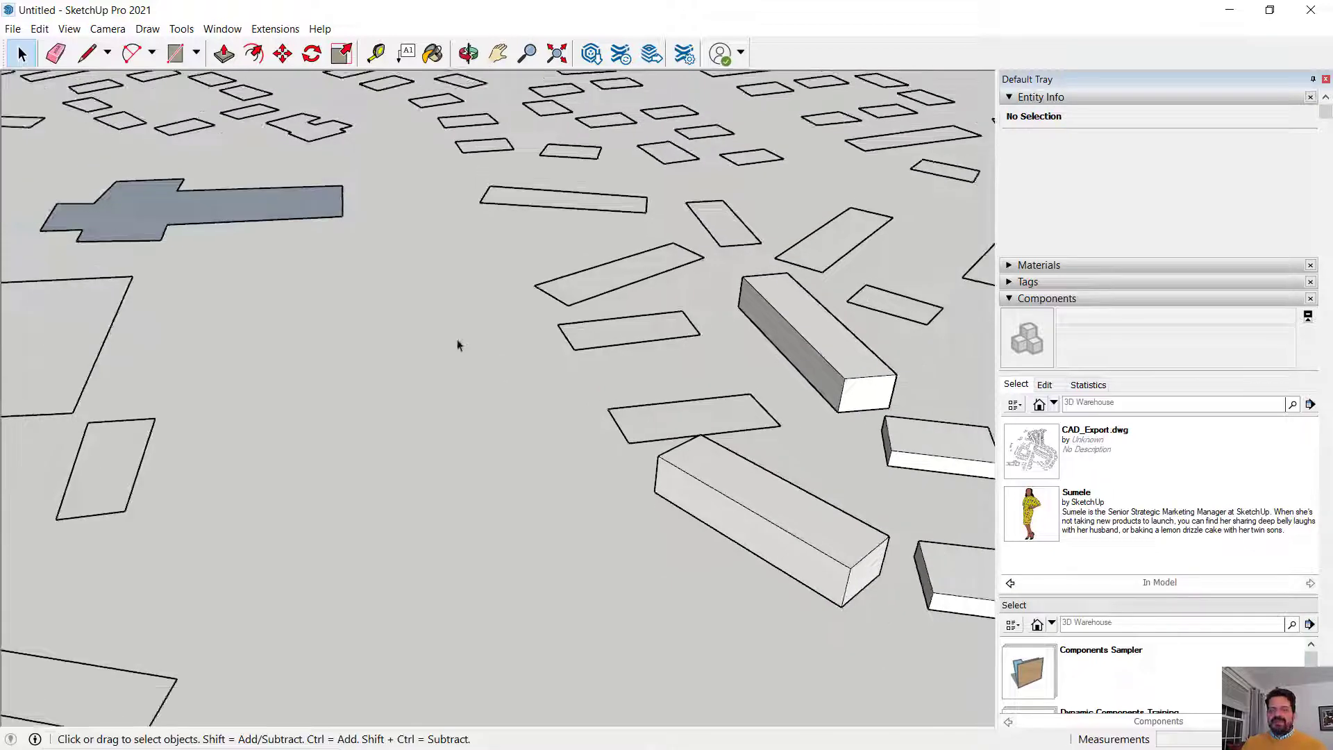
Push/Pull the cross-shaped 2555.35 m² footprint into a 12 m high block.
middle_click_drag(453, 346, 276, 443)
left_click(224, 54)
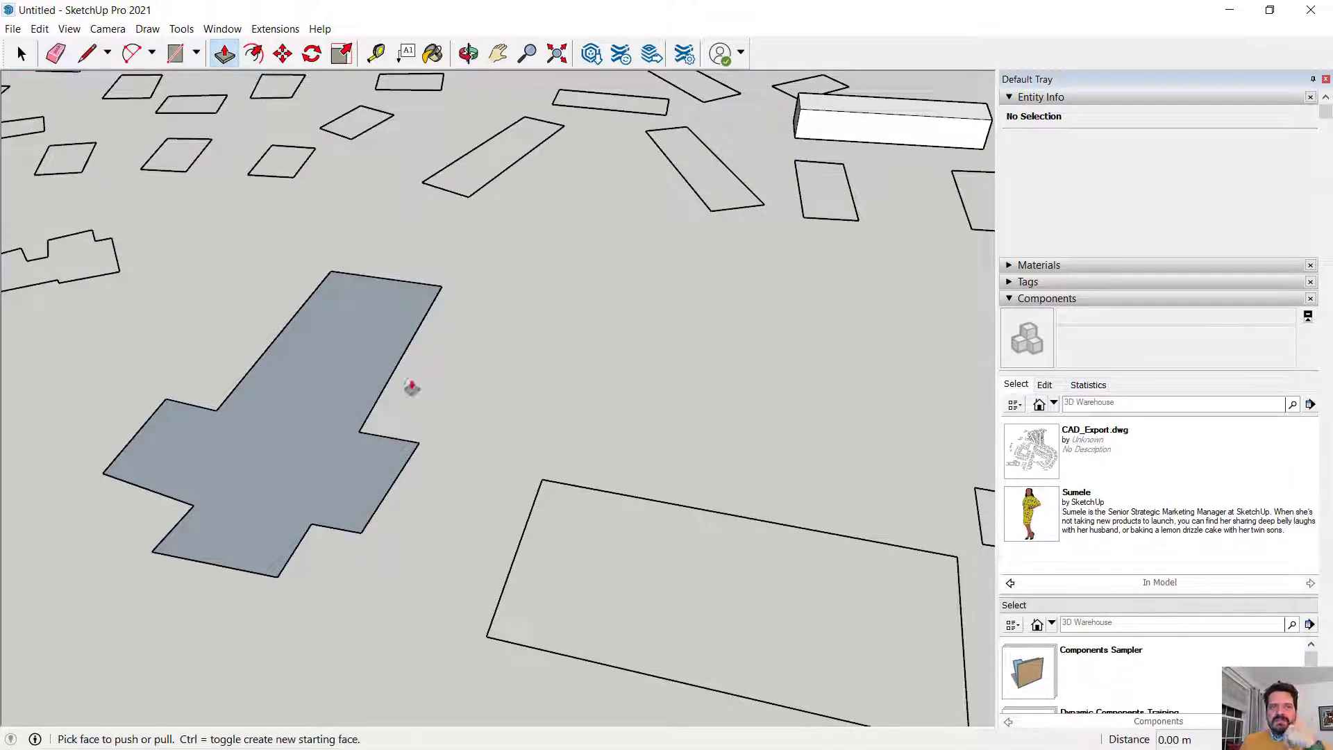
left_click(371, 370)
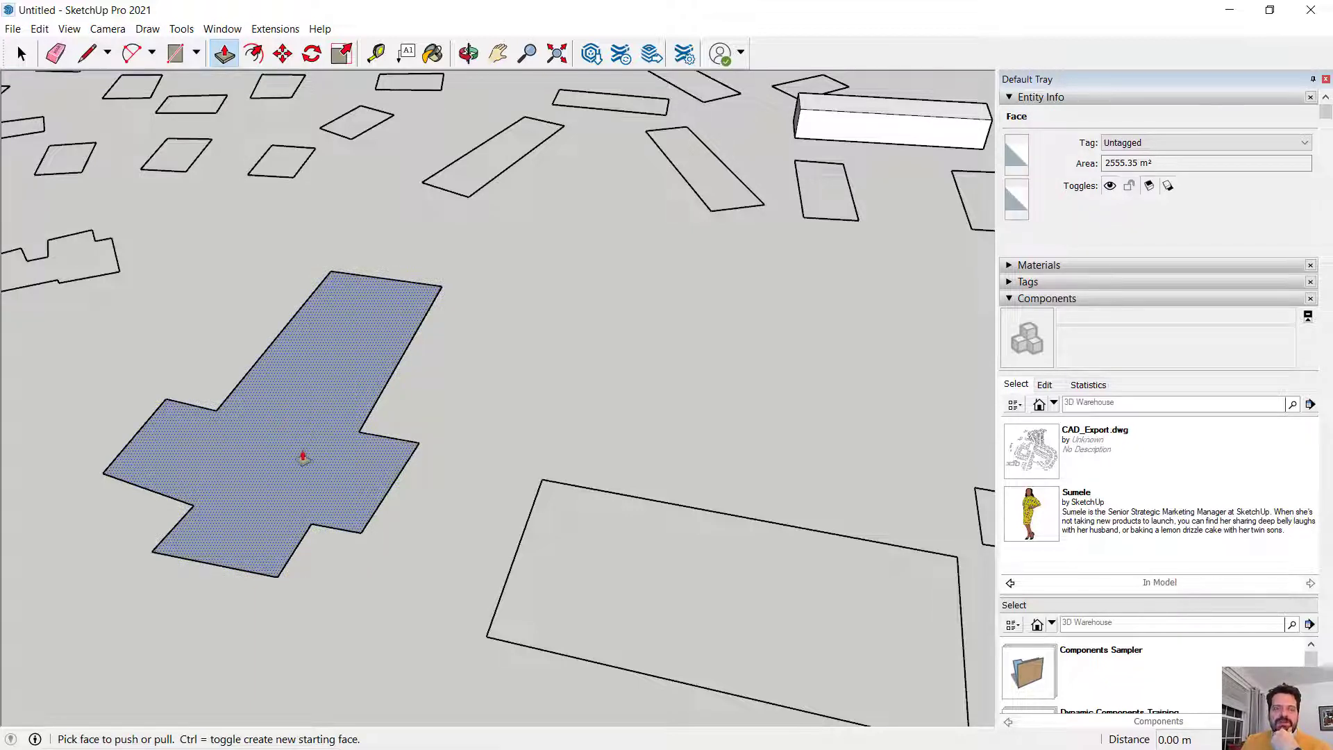
left_click_drag(303, 463, 261, 292)
type("12")
key("Return")
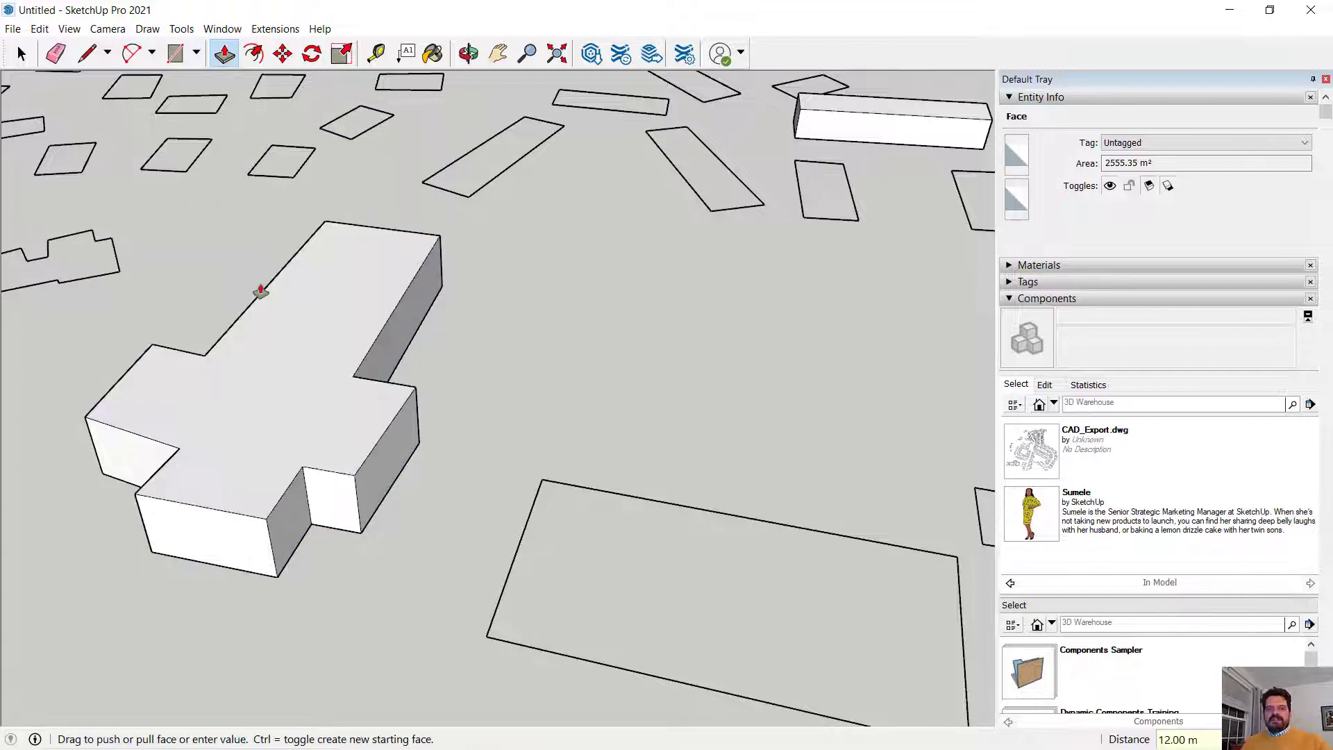
key("space")
middle_click_drag(352, 289, 556, 311)
scroll(743, 378, "down", 4)
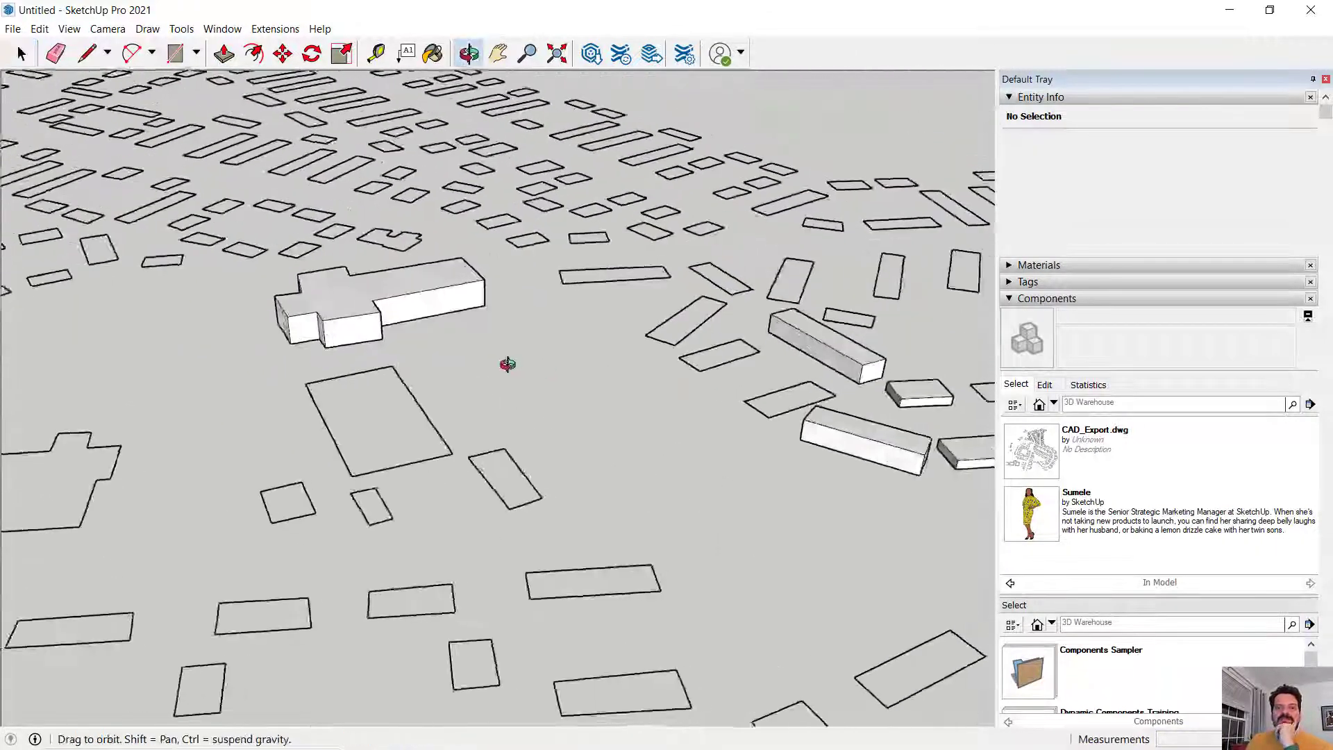
middle_click_drag(509, 374, 402, 390)
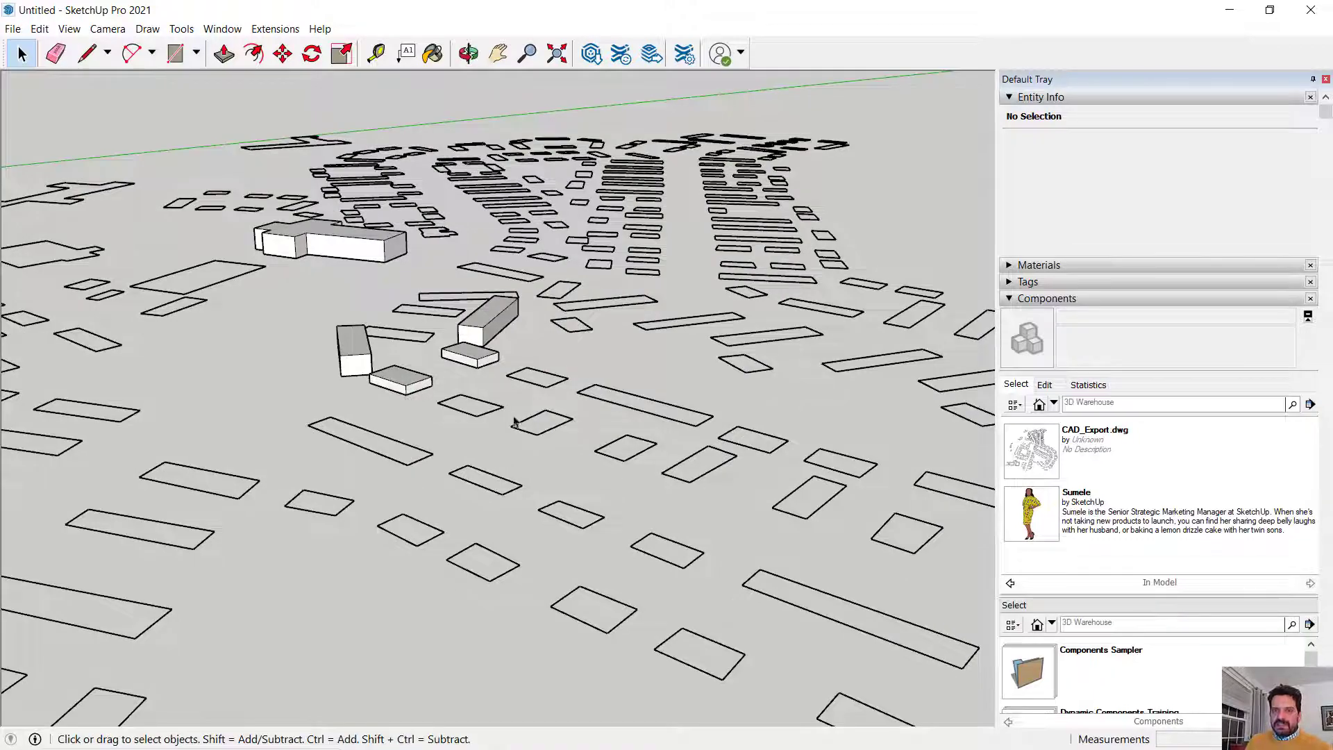
middle_click_drag(514, 423, 497, 541)
scroll(777, 603, "up", 2)
scroll(778, 606, "up", 2)
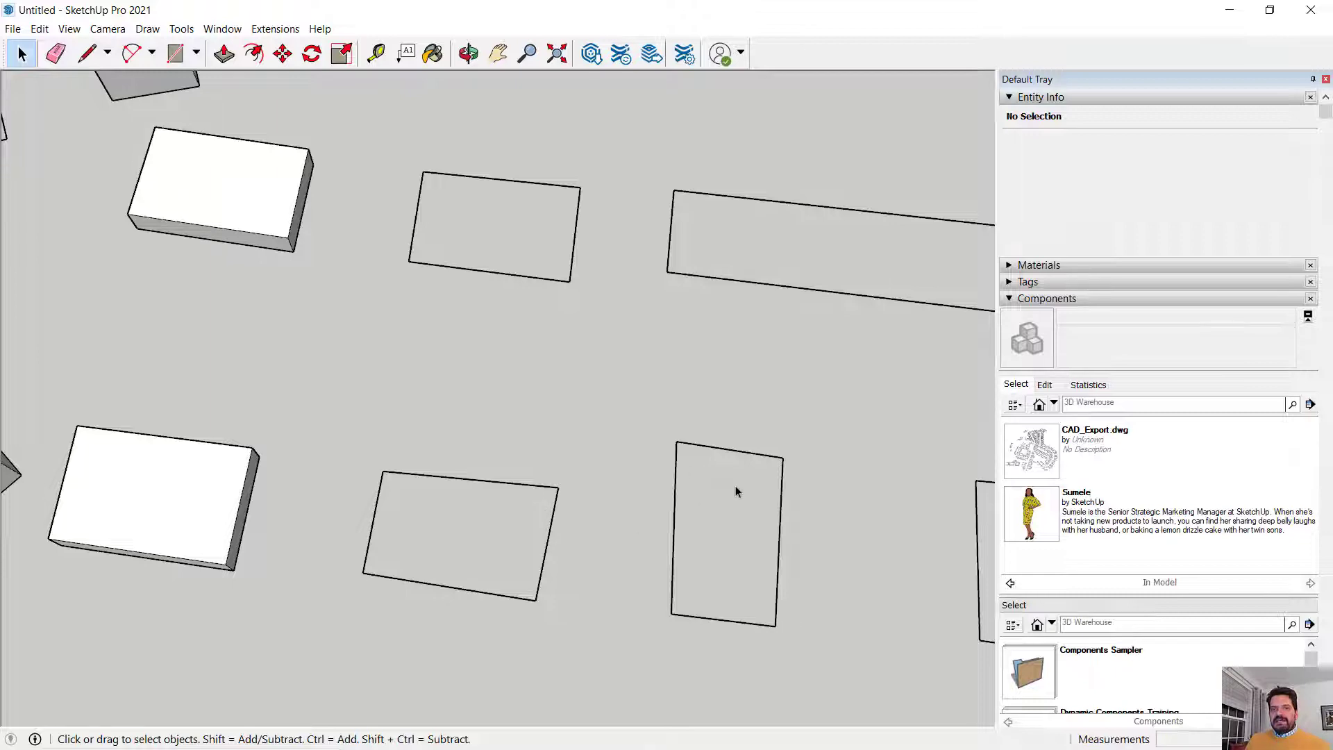
scroll(729, 495, "down", 2)
middle_click_drag(842, 520, 644, 491)
scroll(643, 491, "up", 1)
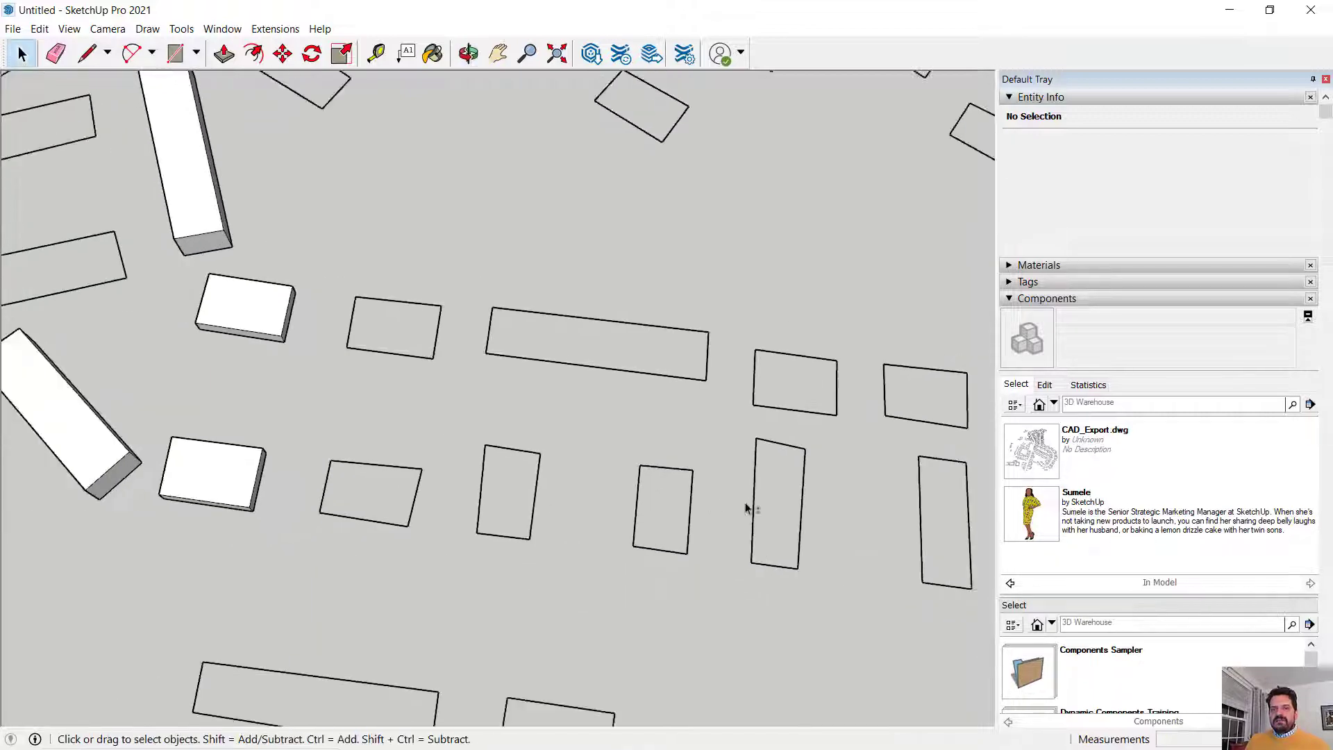
middle_click_drag(747, 509, 542, 500)
scroll(628, 506, "down", 4)
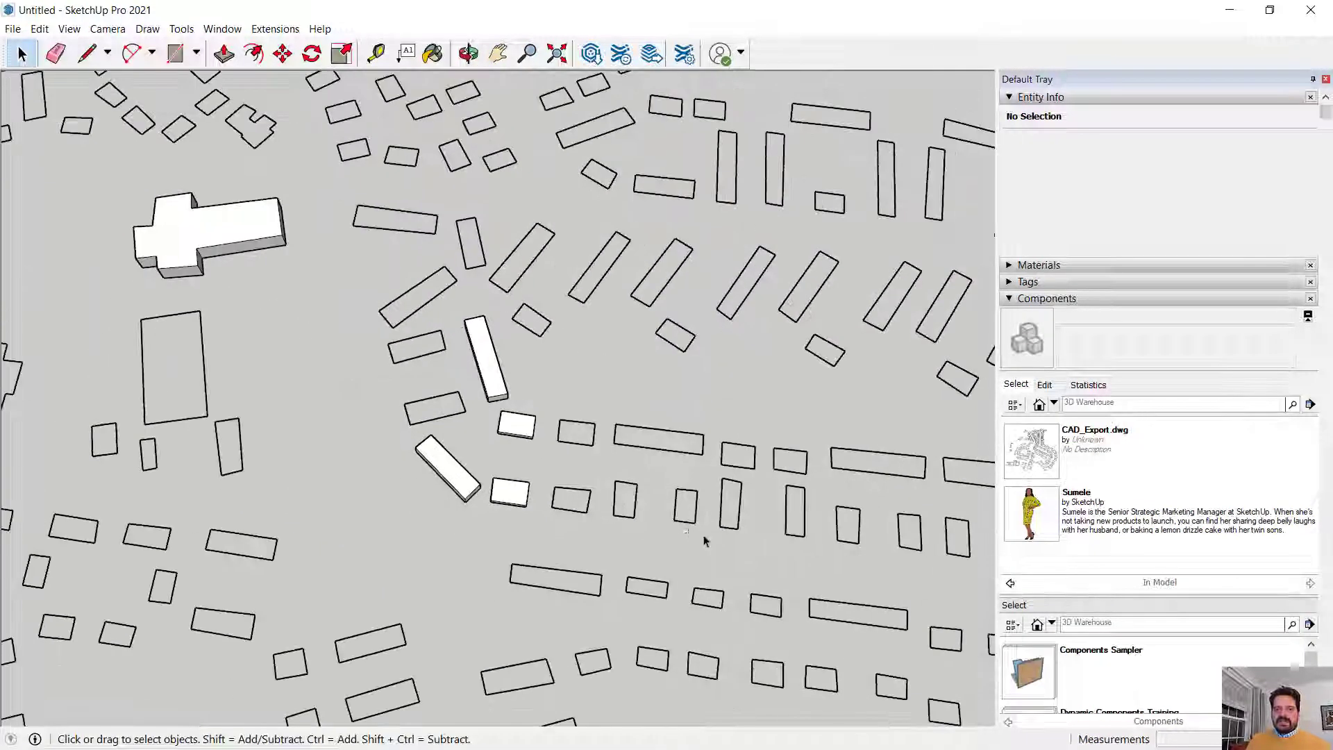
middle_click_drag(705, 541, 535, 255)
scroll(457, 411, "up", 10)
middle_click_drag(416, 420, 434, 476)
middle_click_drag(517, 451, 567, 350, "shift")
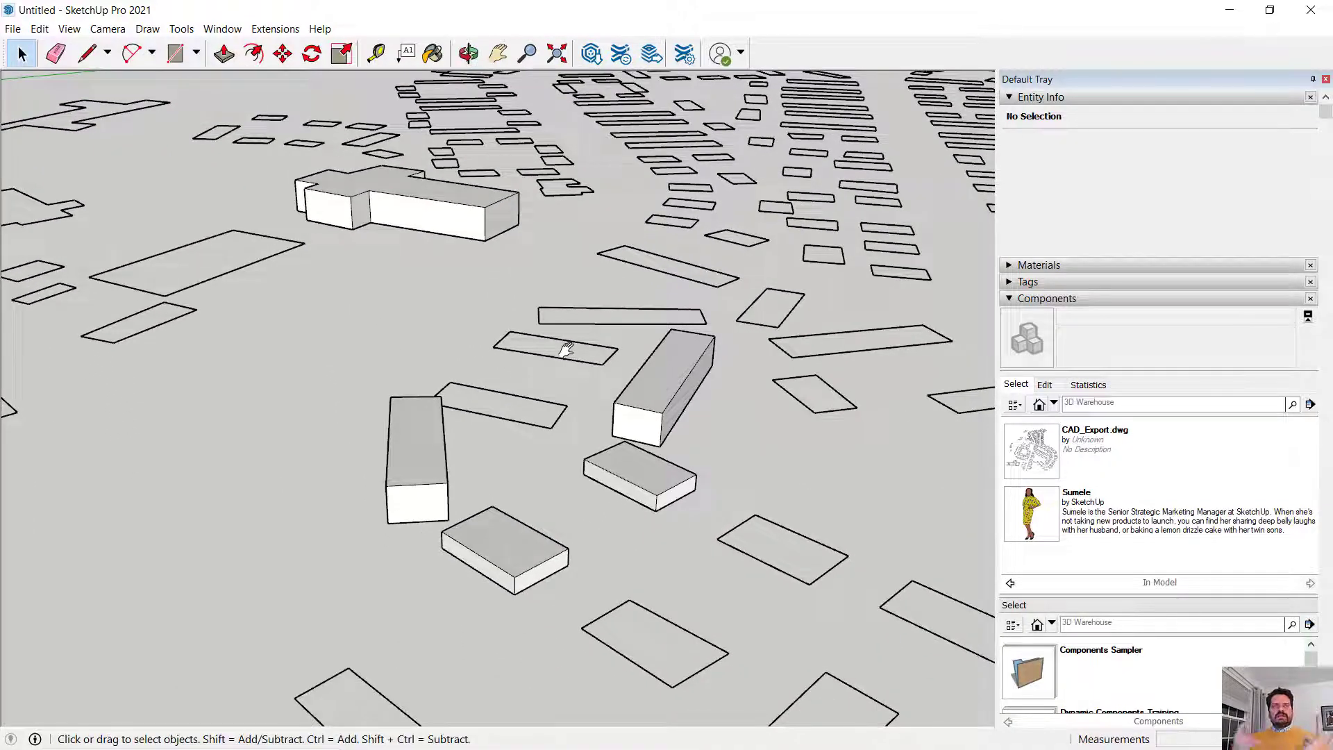